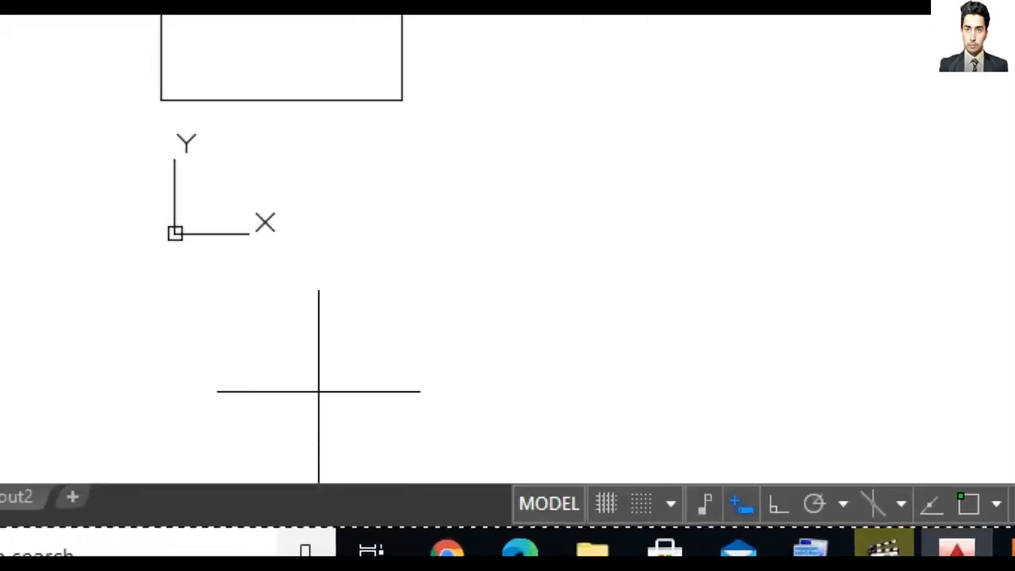
Turn on object snap and object snap tracking with all object snap modes enabled in the drafting settings
{"action": "left_click", "coordinate": [670, 504]}
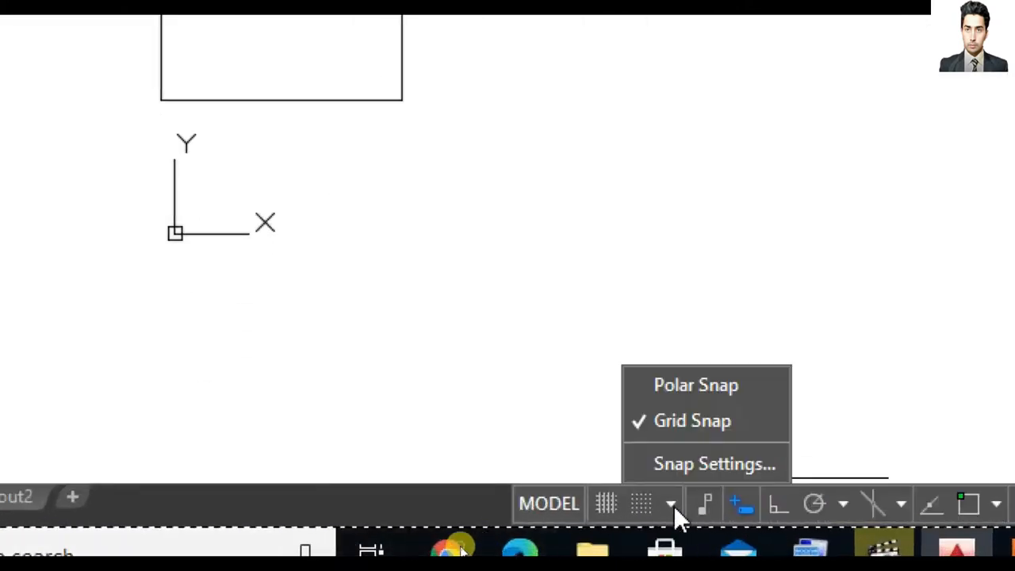
{"action": "left_click", "coordinate": [691, 461]}
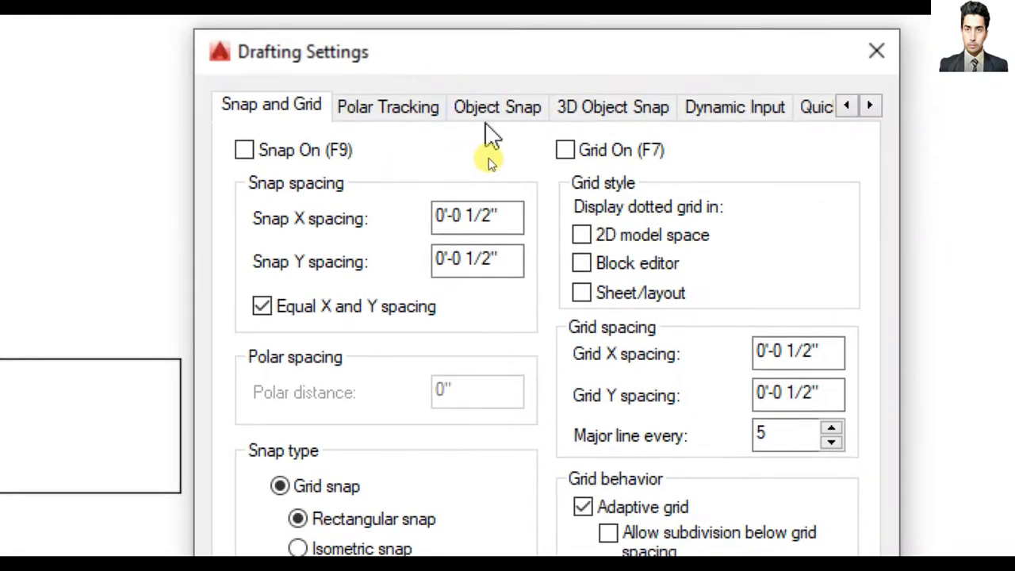
{"action": "left_click", "coordinate": [499, 109]}
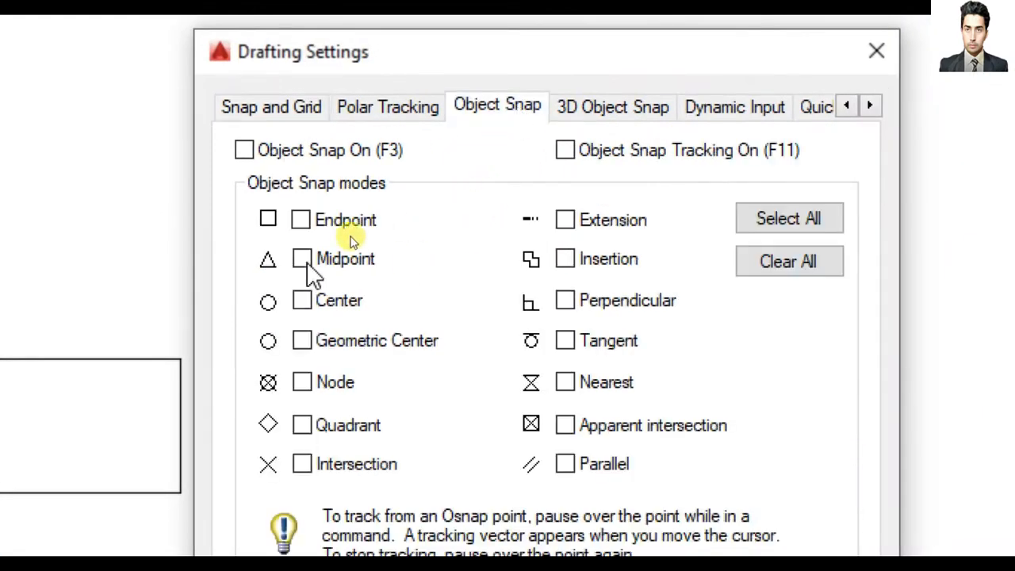
{"action": "left_click", "coordinate": [789, 218]}
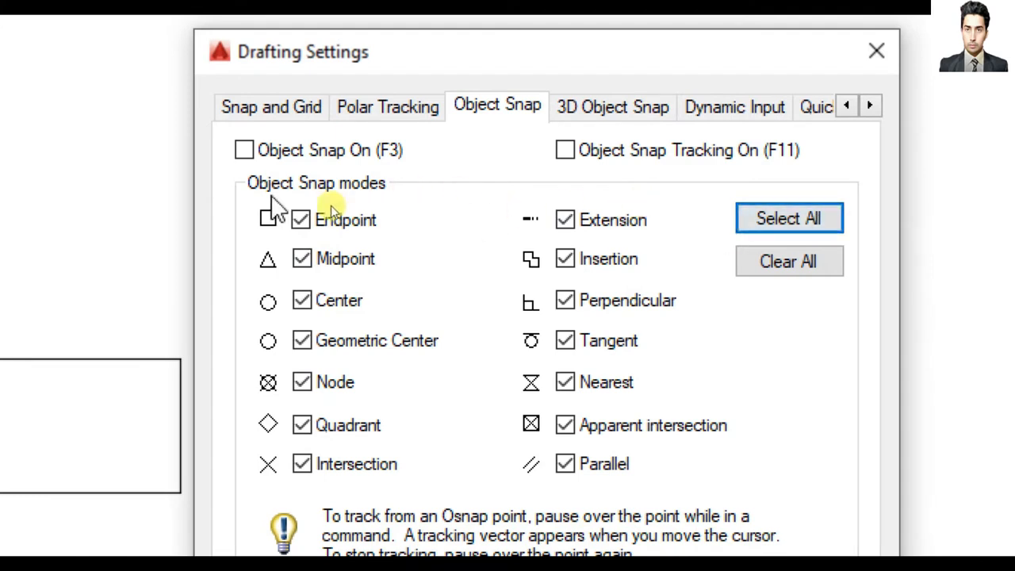
{"action": "left_click", "coordinate": [268, 153]}
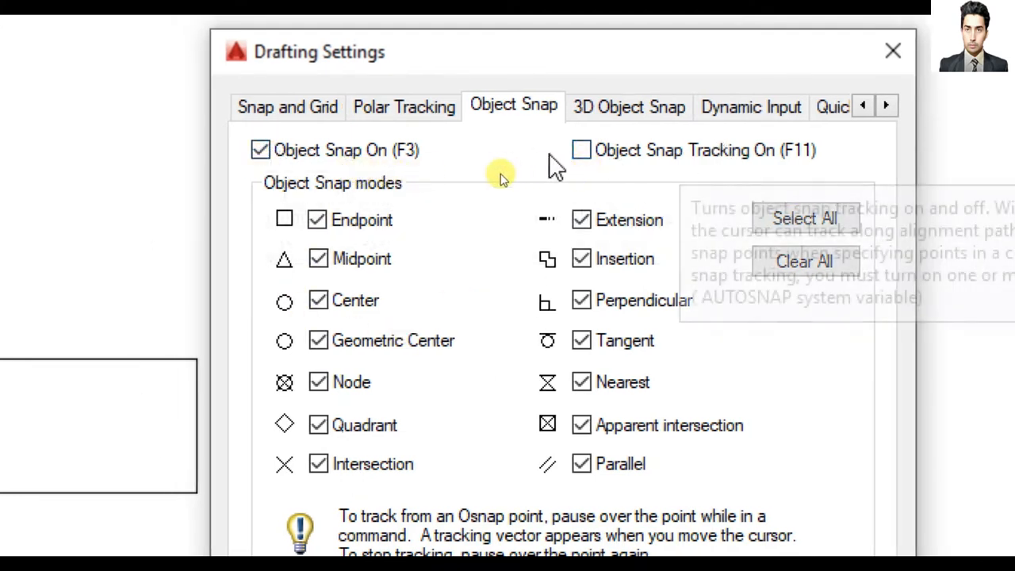
{"action": "left_click", "coordinate": [583, 152]}
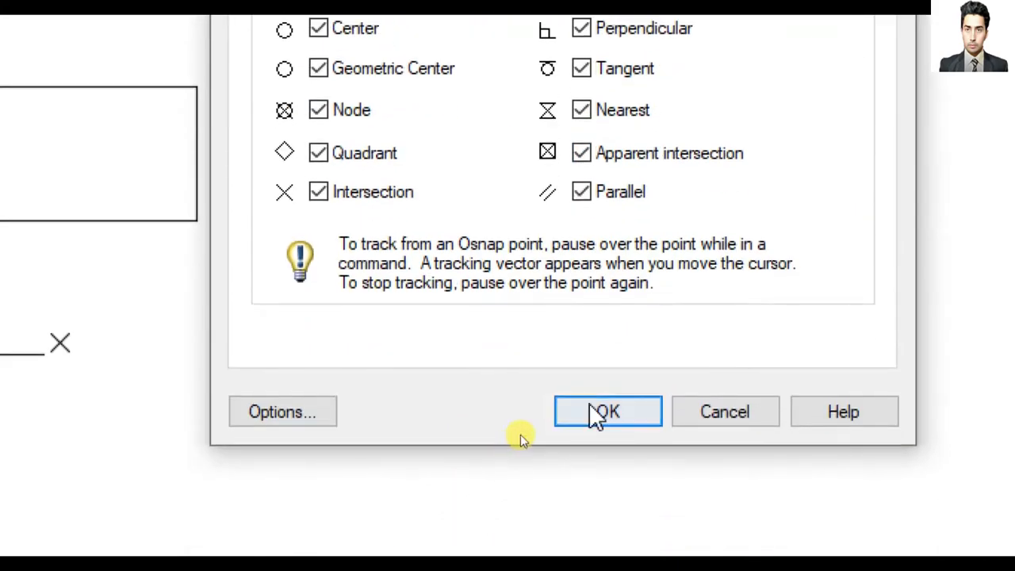
{"action": "left_click", "coordinate": [598, 413]}
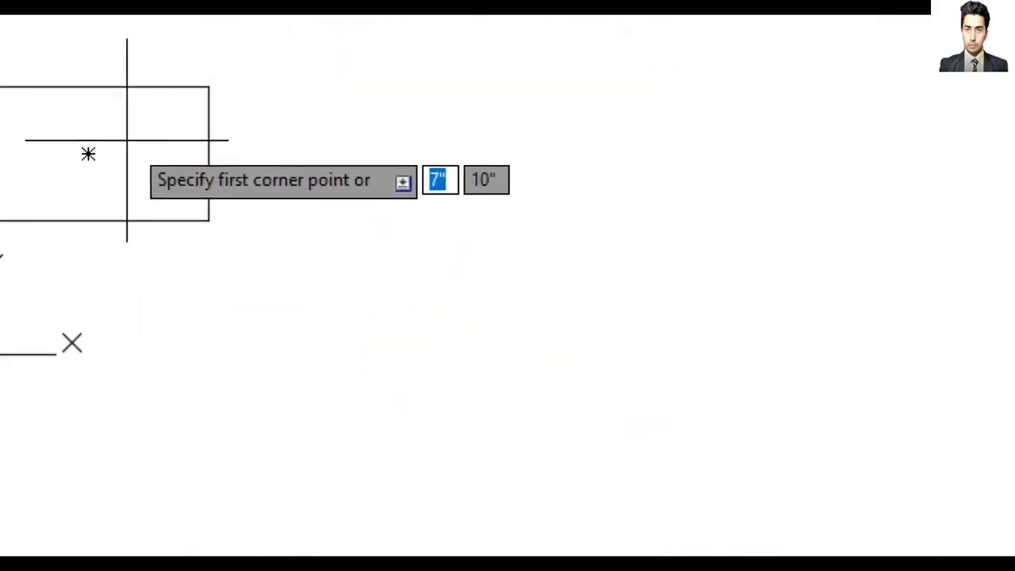
Draw a second rectangle adjoining the existing one, starting from its upper-right corner and matching its height
{"action": "left_click", "coordinate": [208, 86]}
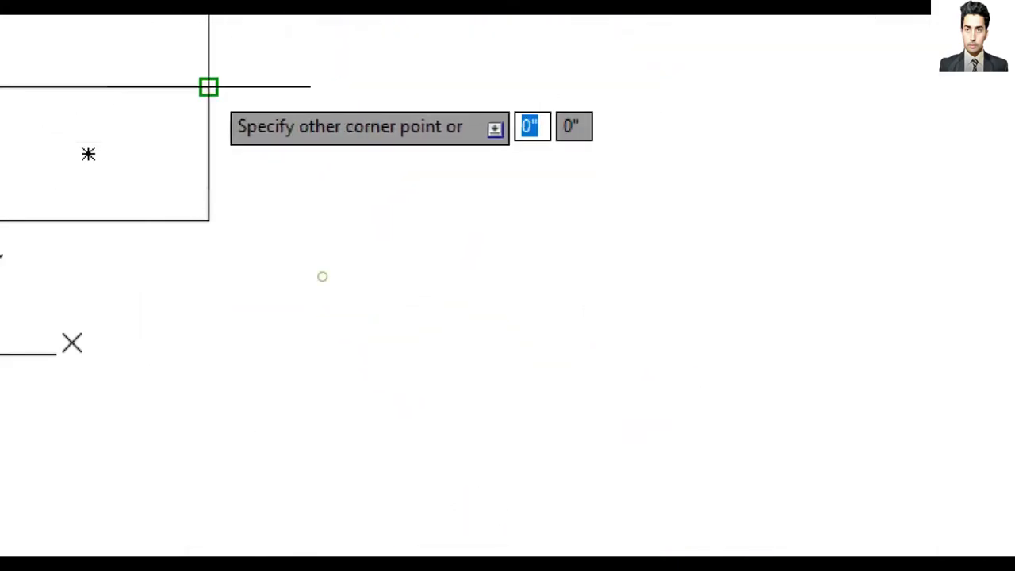
{"action": "left_click", "coordinate": [546, 221]}
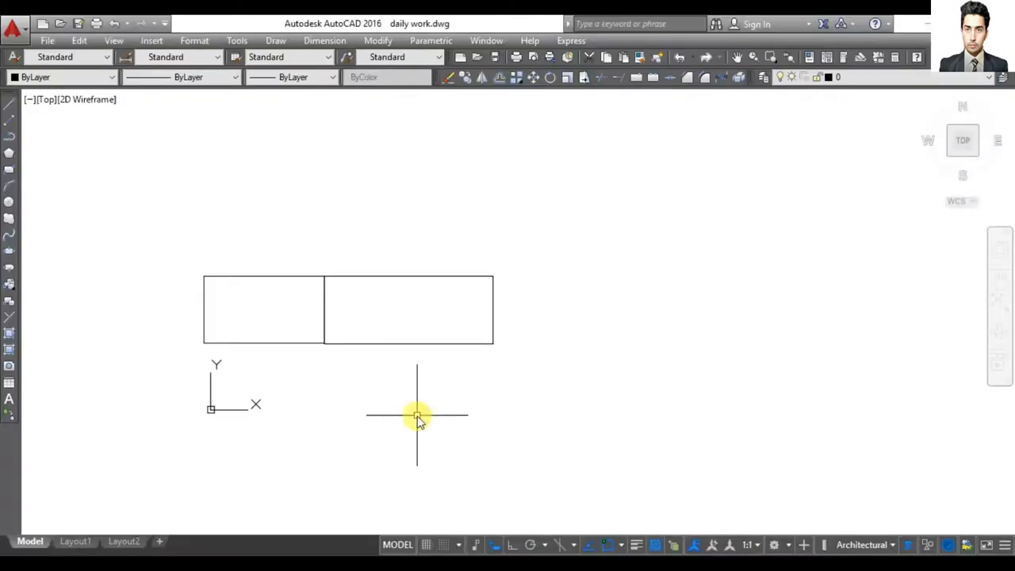
Start a hatch with a two-color gradient fill and set Color 2 to blue
{"action": "type", "text": "H"}
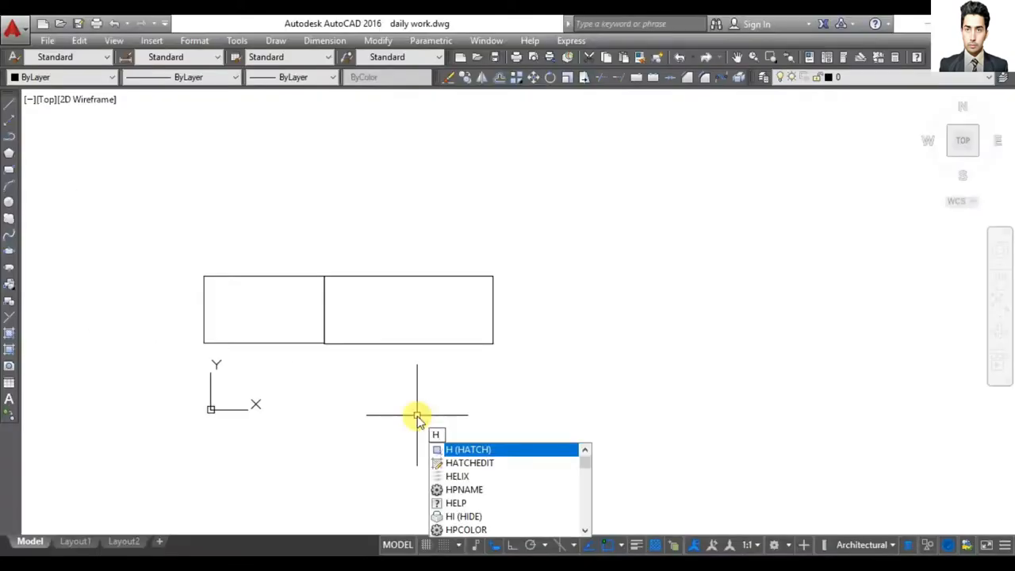
{"action": "left_click", "coordinate": [467, 449]}
{"action": "left_click", "coordinate": [379, 84]}
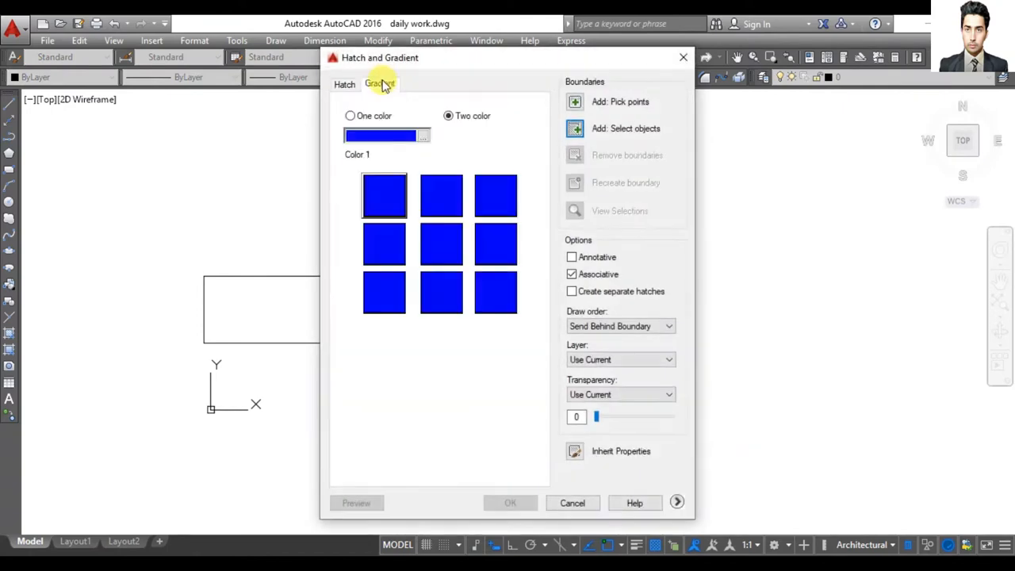
{"action": "left_click", "coordinate": [448, 116]}
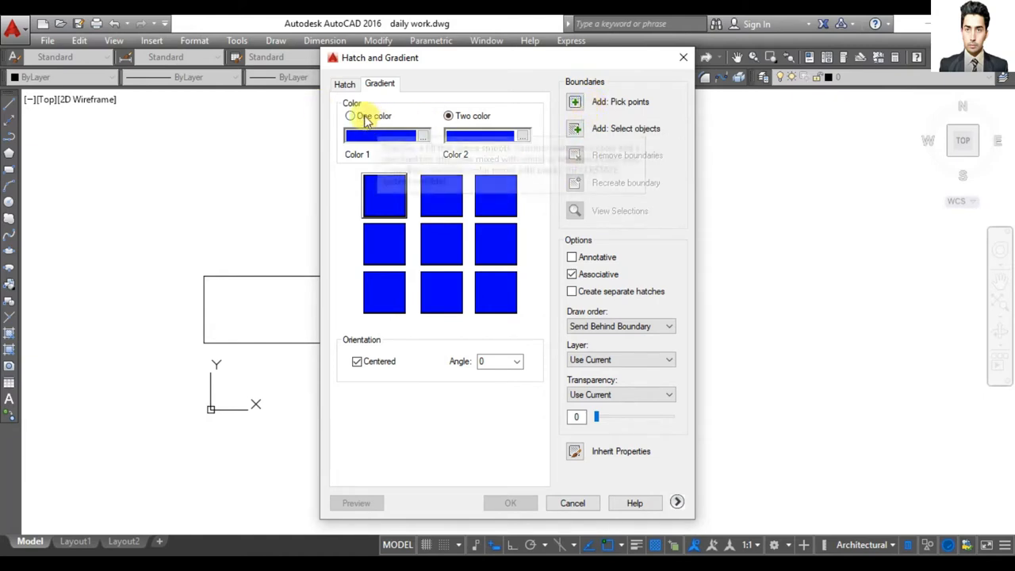
{"action": "left_click", "coordinate": [353, 116]}
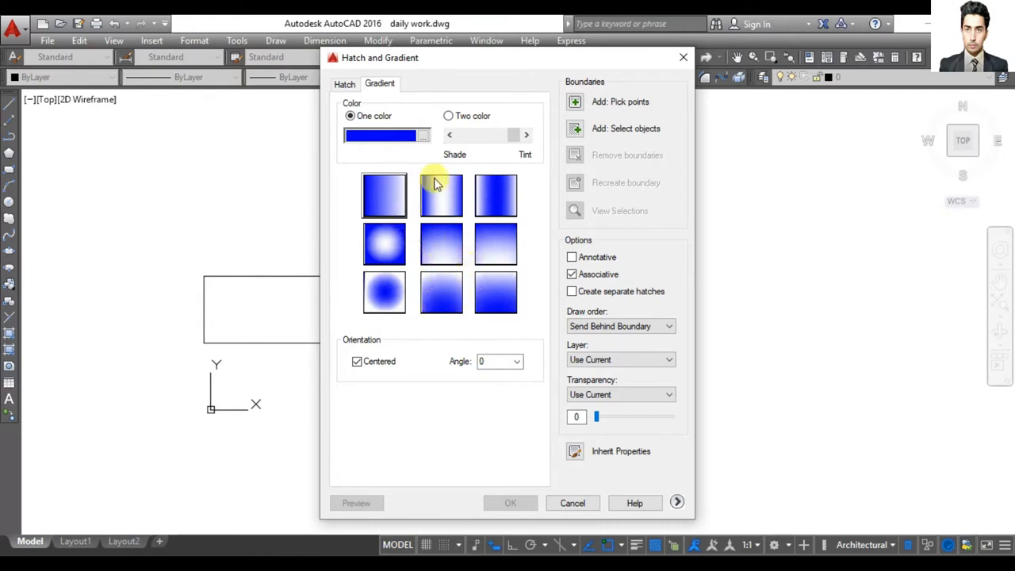
{"action": "left_click", "coordinate": [449, 119]}
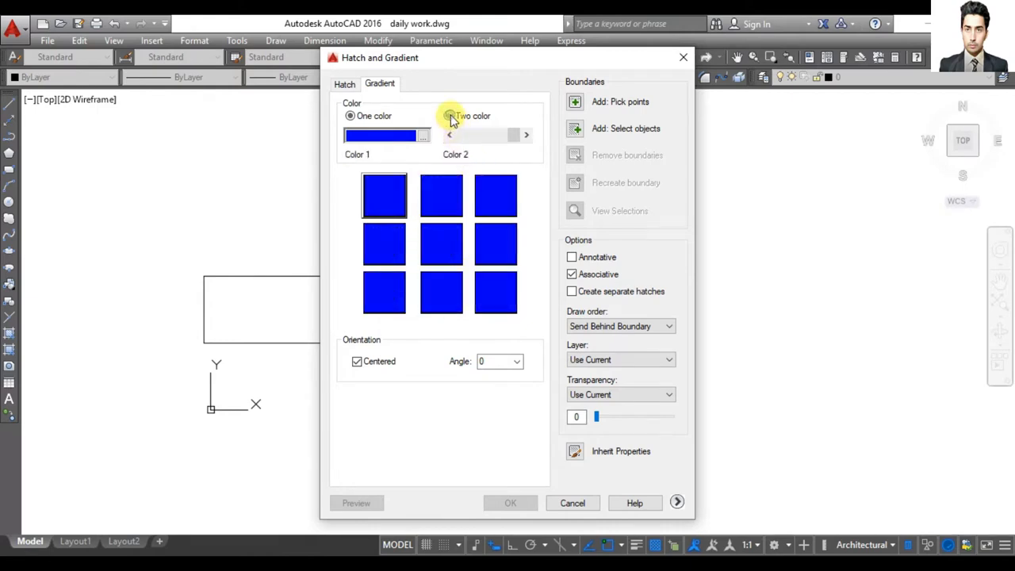
{"action": "left_click", "coordinate": [523, 136]}
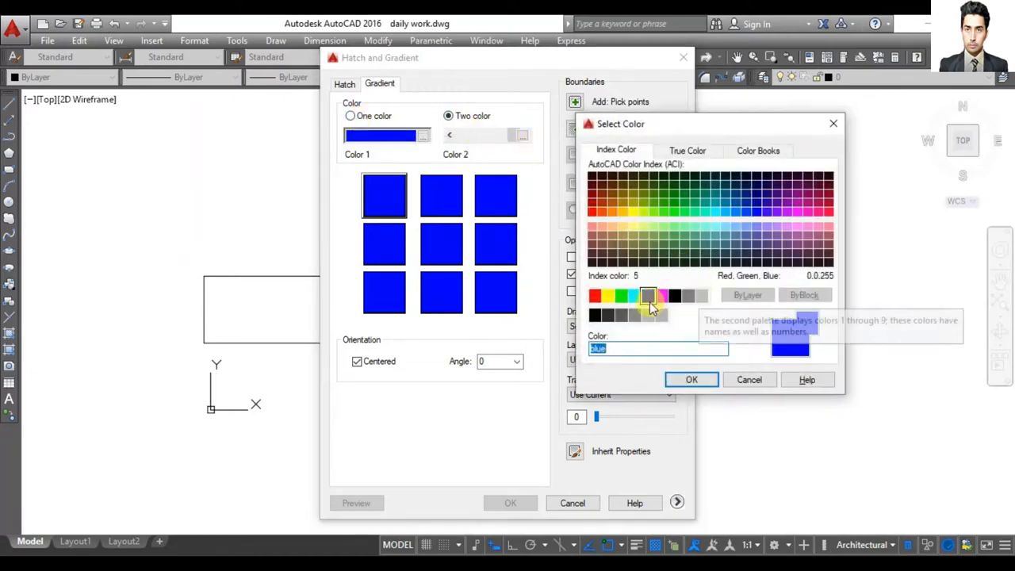
{"action": "left_click", "coordinate": [648, 296]}
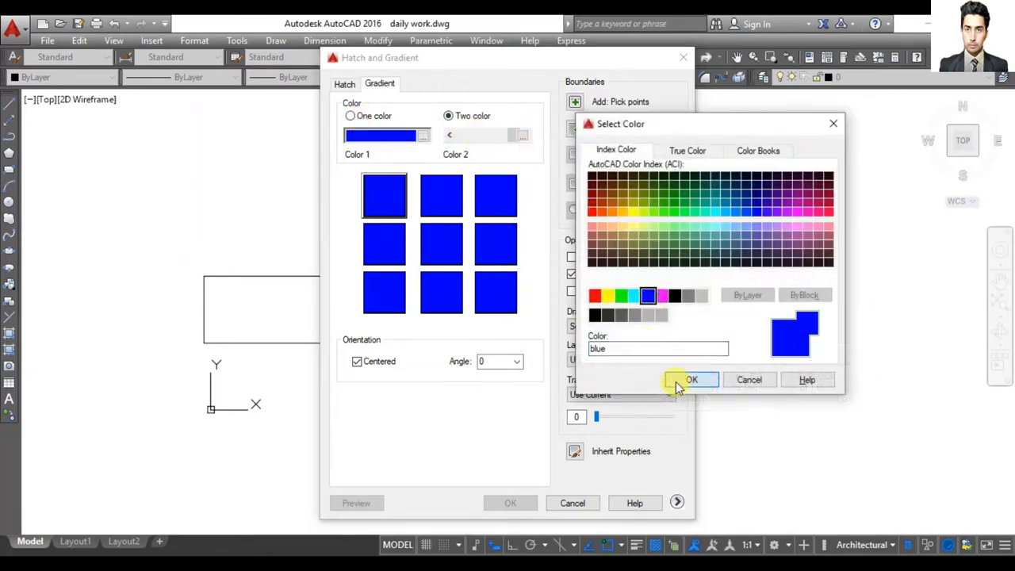
{"action": "left_click", "coordinate": [687, 380]}
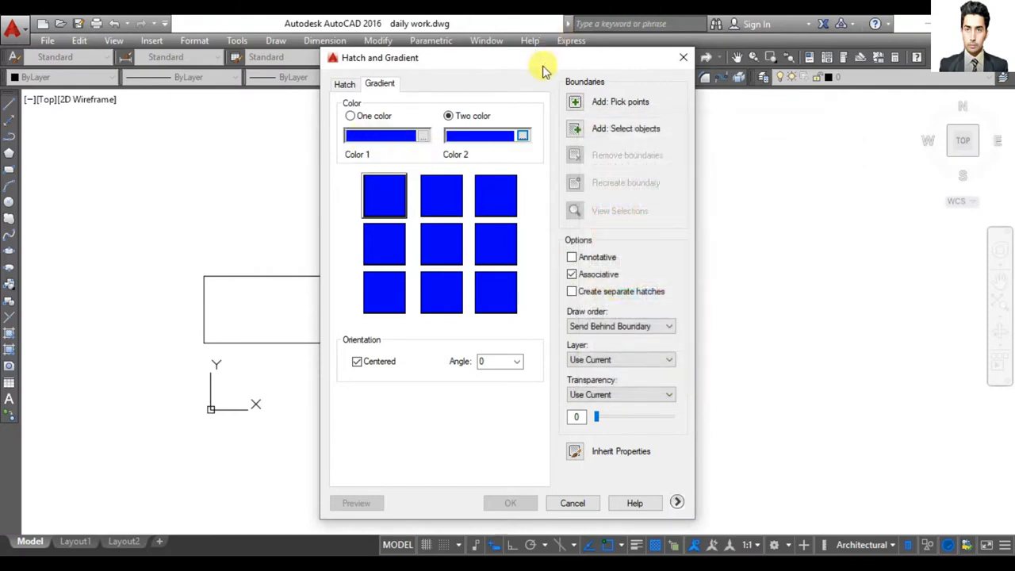
Apply the blue gradient hatch to both adjoining rectangles, selecting them as boundary objects
{"action": "left_click", "coordinate": [583, 131]}
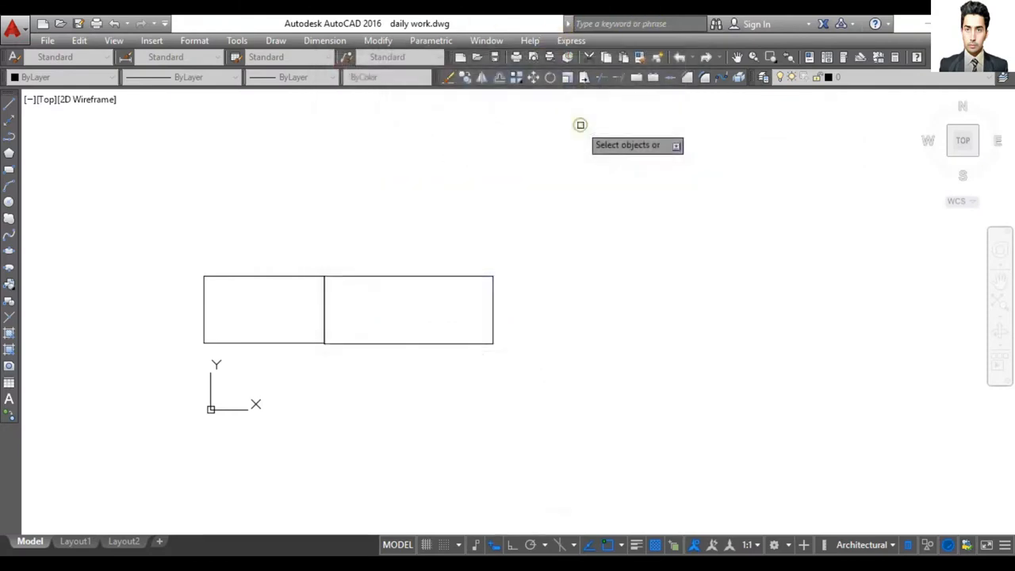
{"action": "left_click", "coordinate": [400, 283]}
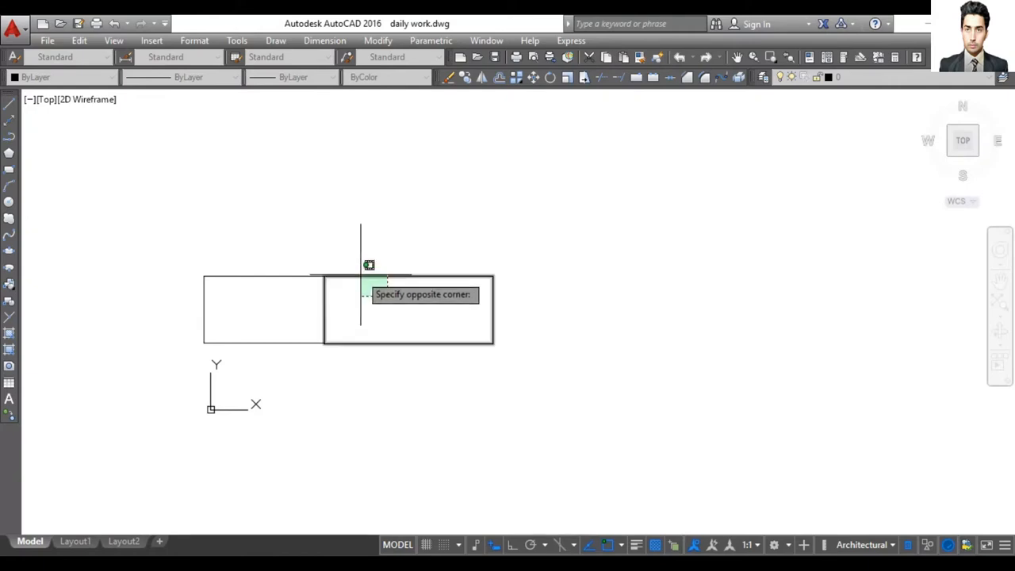
{"action": "left_click", "coordinate": [361, 271]}
{"action": "left_click", "coordinate": [301, 277]}
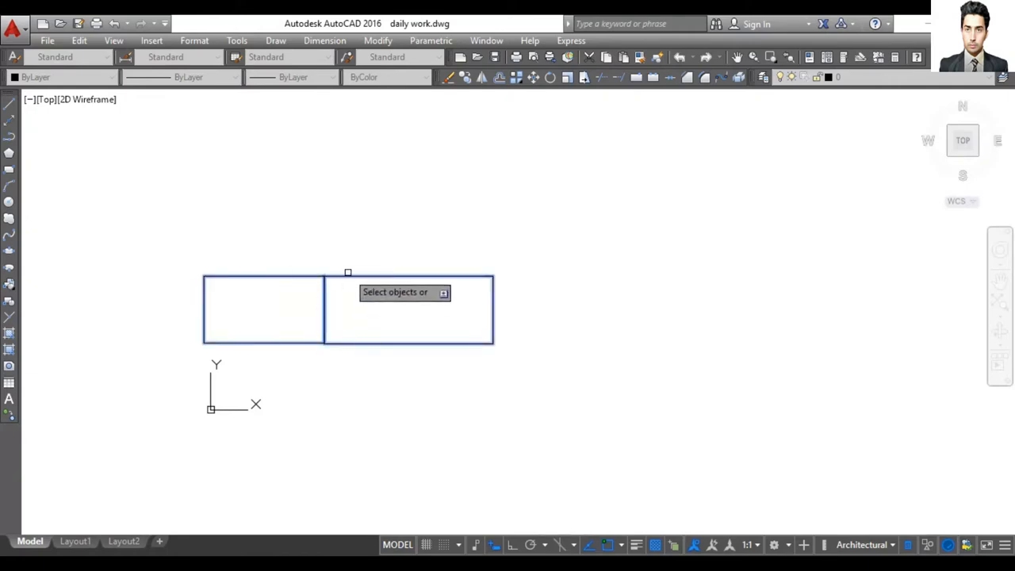
{"action": "key", "text": "Return"}
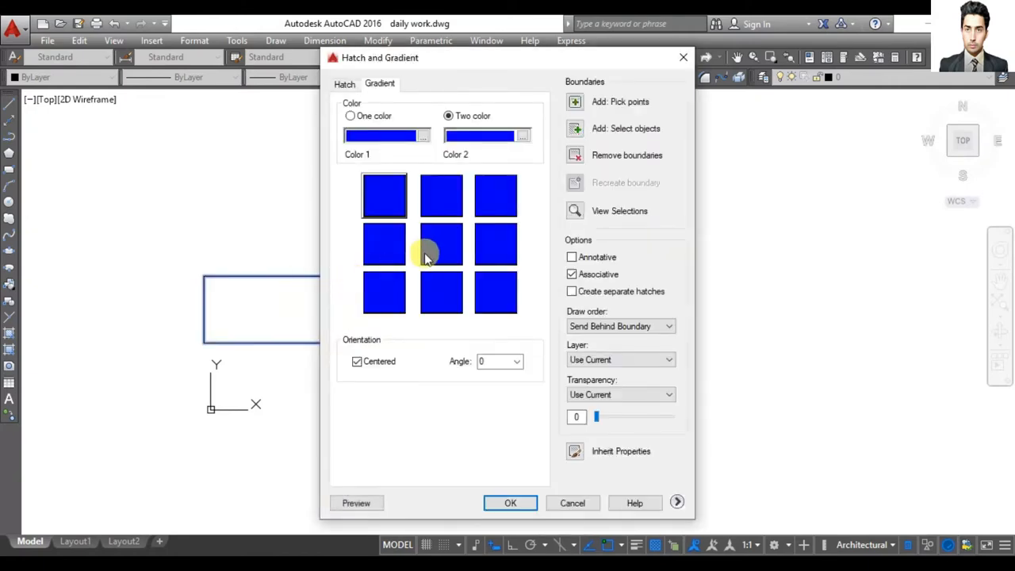
{"action": "left_click", "coordinate": [511, 502]}
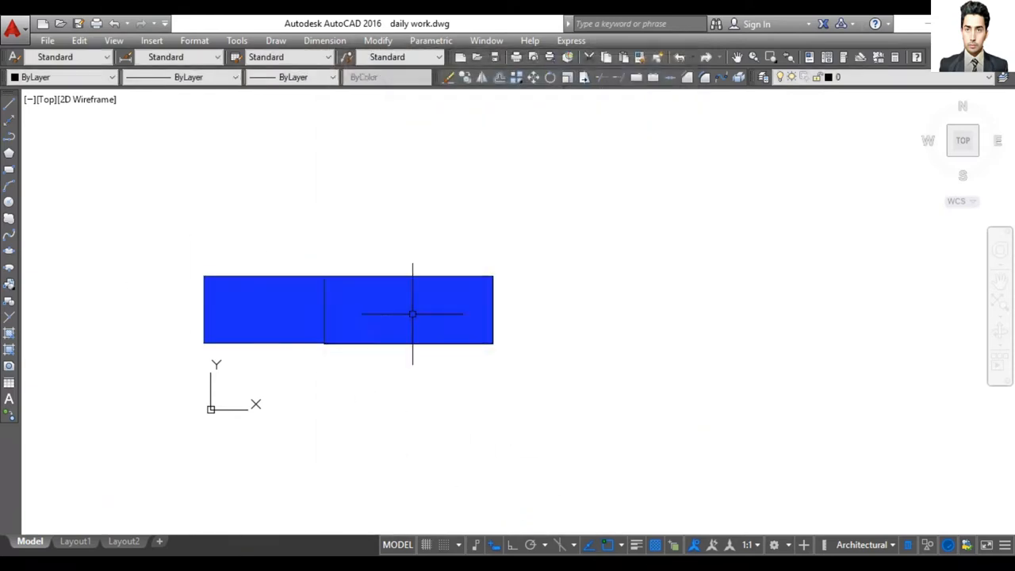
Edit the blue hatch shared by both rectangles, with Separate hatches turned on and Associative turned off
{"action": "left_click", "coordinate": [362, 304]}
{"action": "left_click", "coordinate": [274, 302]}
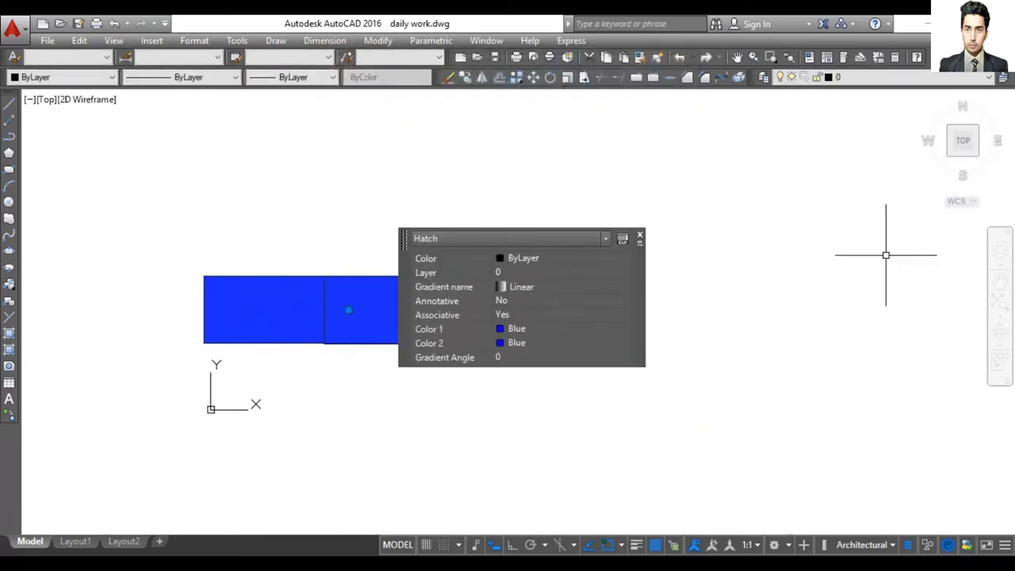
{"action": "left_click", "coordinate": [640, 236]}
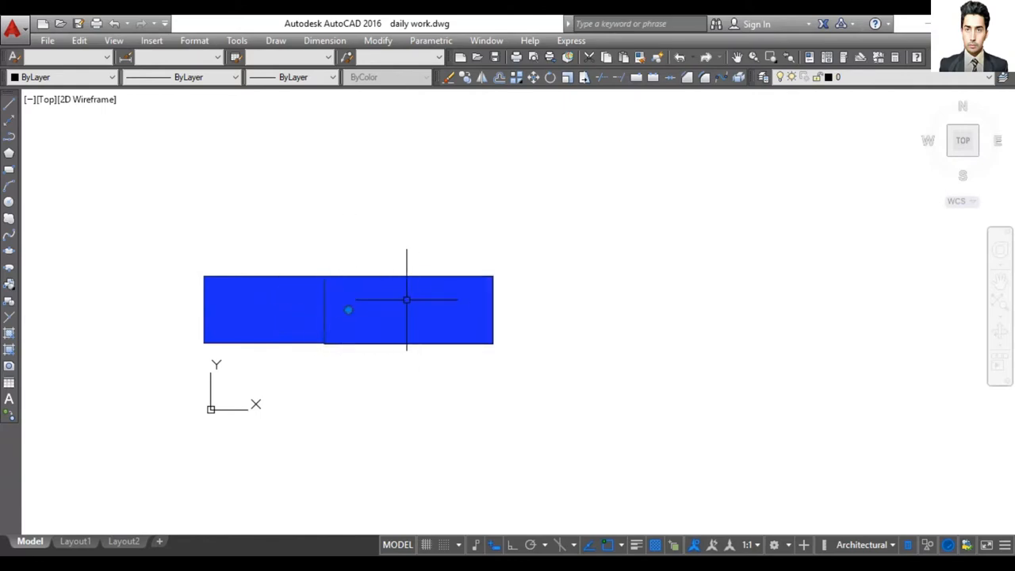
{"action": "mouse_move", "coordinate": [385, 334]}
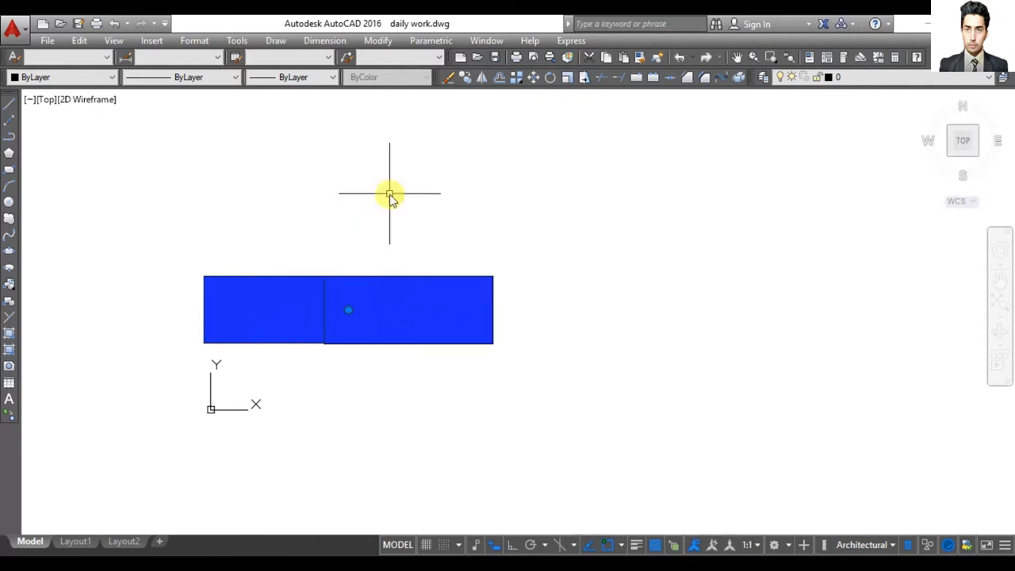
{"action": "key", "text": "Down"}
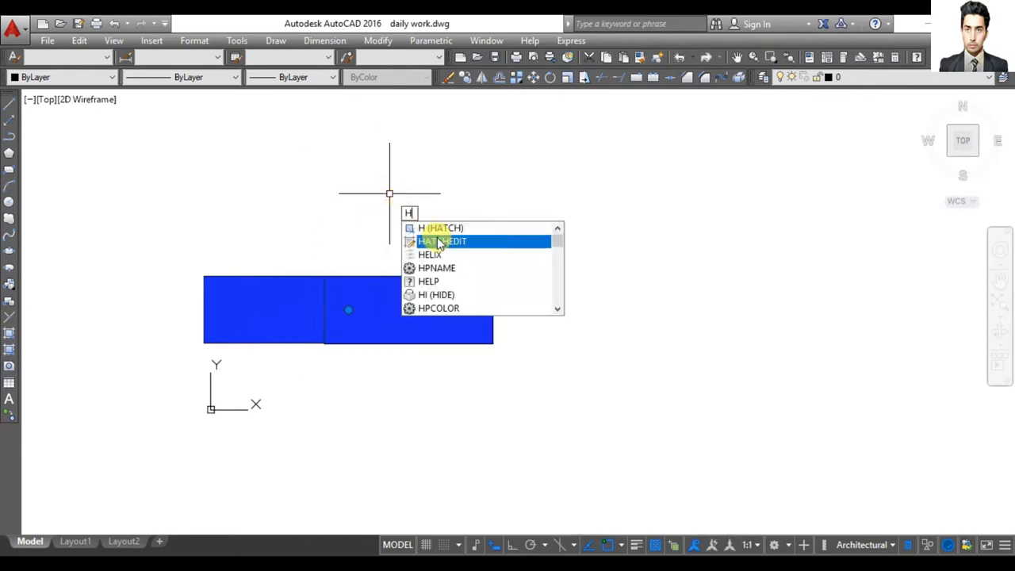
{"action": "key", "text": "Return"}
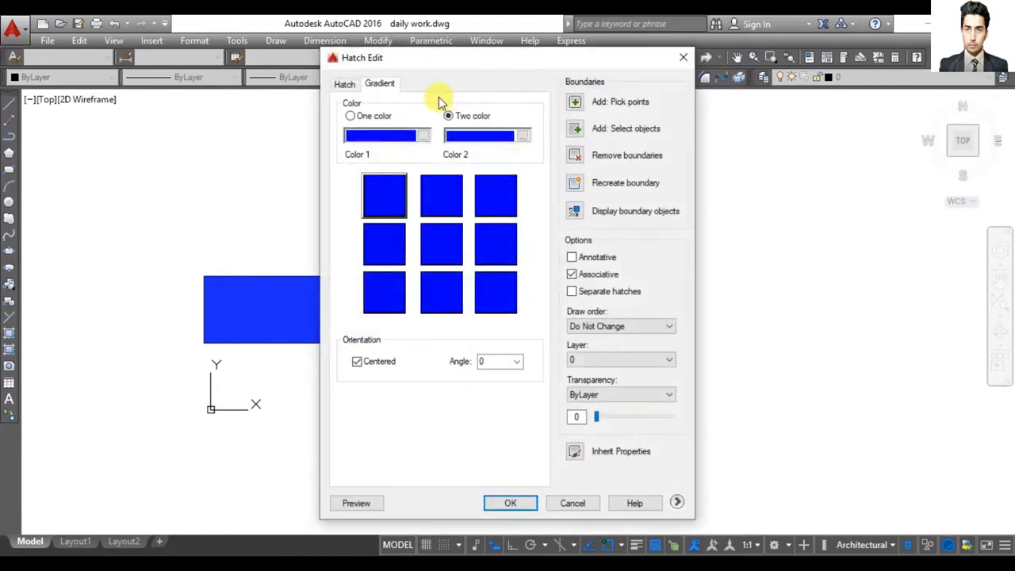
{"action": "left_click", "coordinate": [572, 274]}
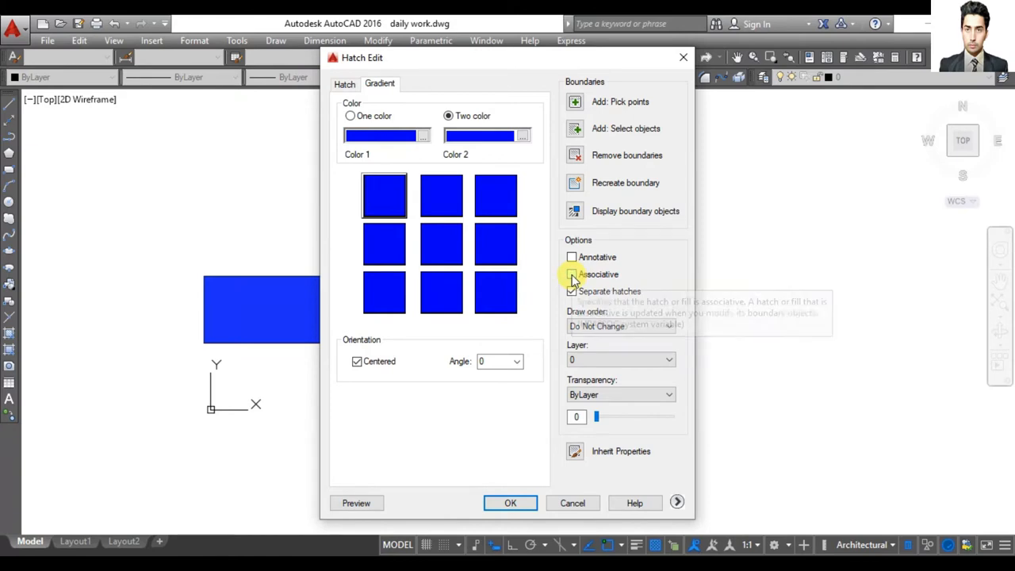
{"action": "left_click", "coordinate": [511, 502]}
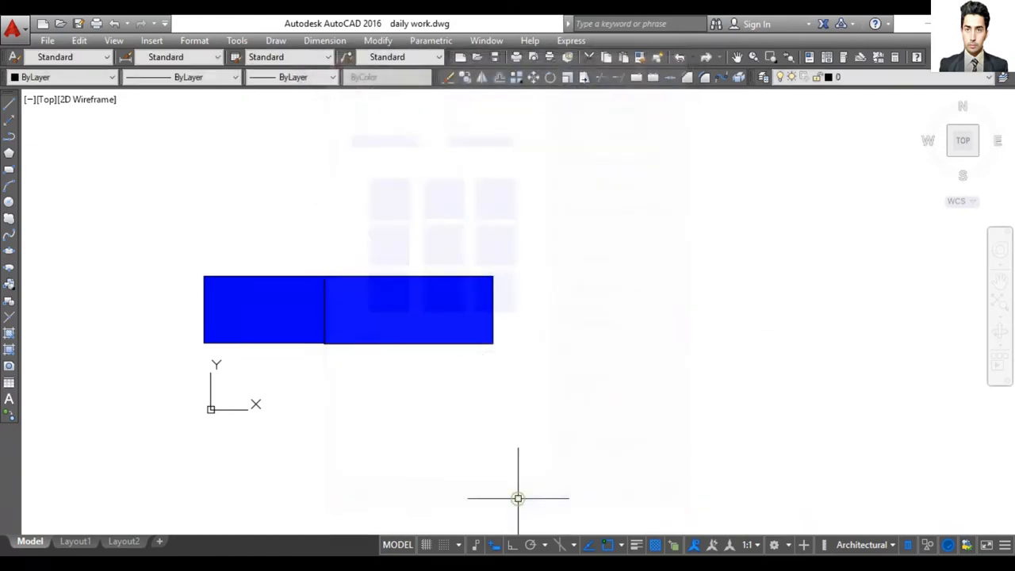
Inspect the hatch properties of the wider rectangle alone and of both rectangles together, ending with nothing selected
{"action": "left_click", "coordinate": [367, 300]}
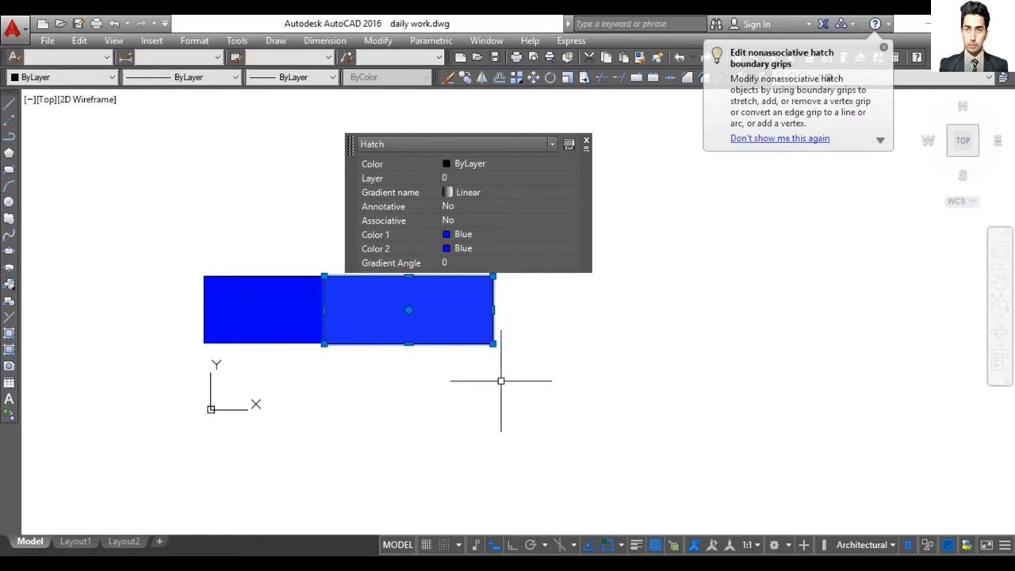
{"action": "key", "text": "Escape"}
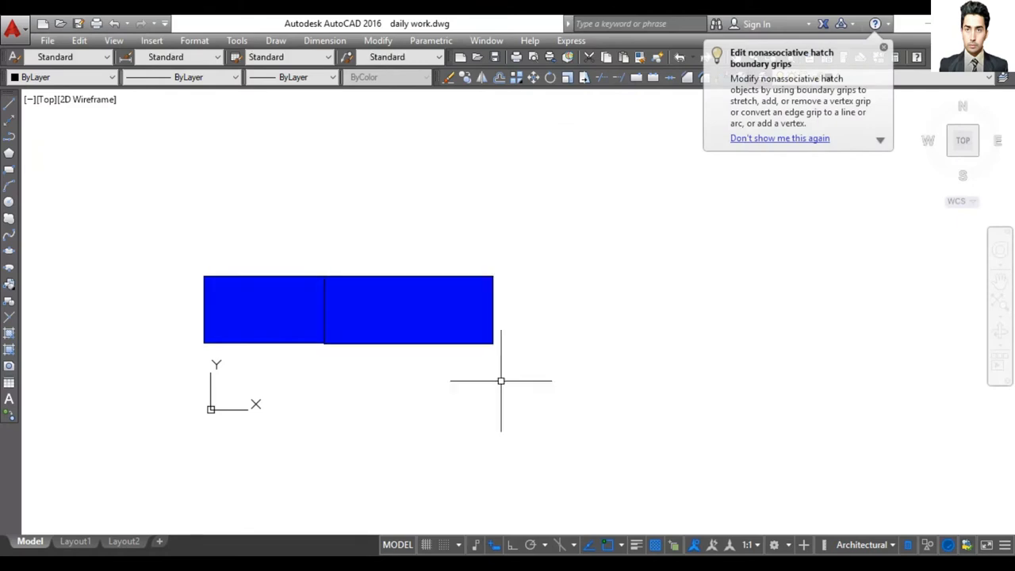
{"action": "left_click", "coordinate": [423, 305]}
{"action": "left_click", "coordinate": [254, 304]}
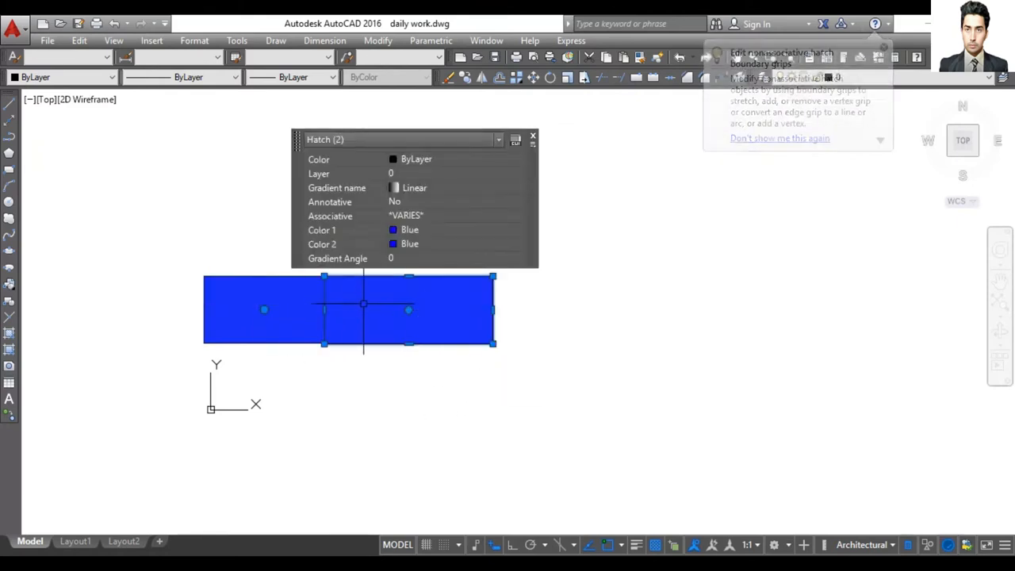
{"action": "left_click", "coordinate": [365, 303]}
{"action": "left_click", "coordinate": [365, 304]}
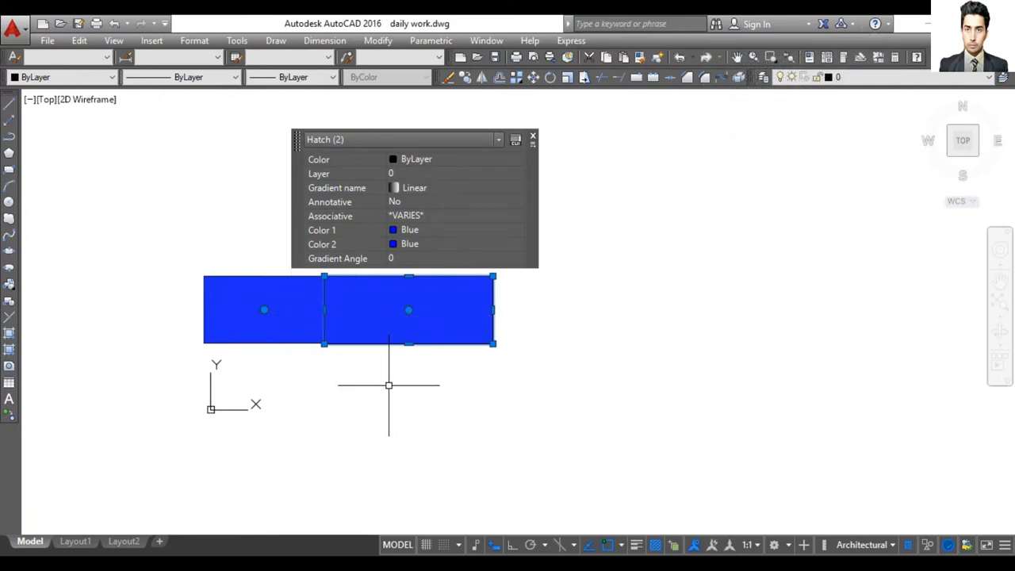
{"action": "key", "text": "Escape"}
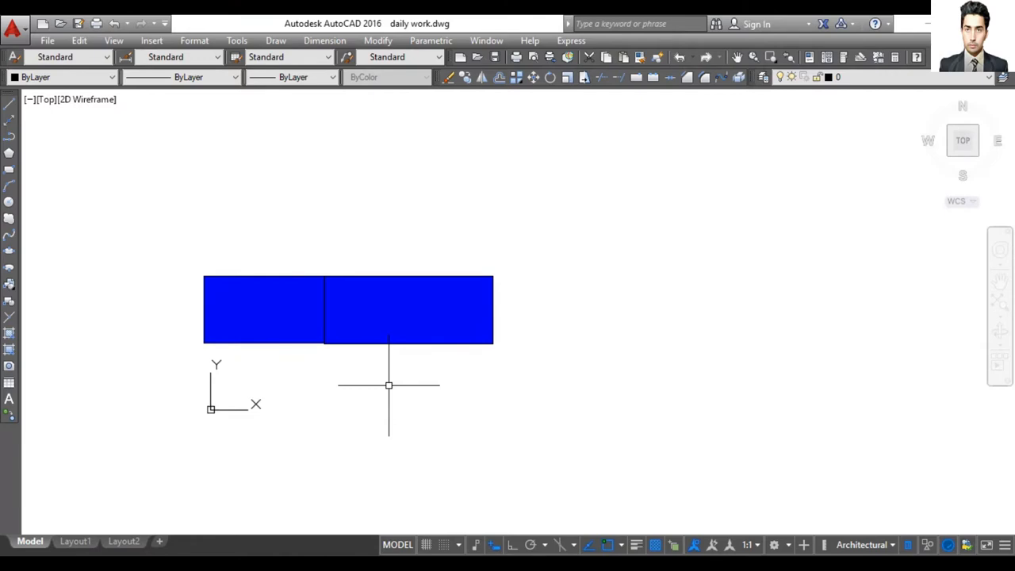
Start a gradient hatch with Create separate hatches turned on and set its draw order to Do Not Assign
{"action": "key", "text": "Return"}
{"action": "left_click", "coordinate": [572, 292]}
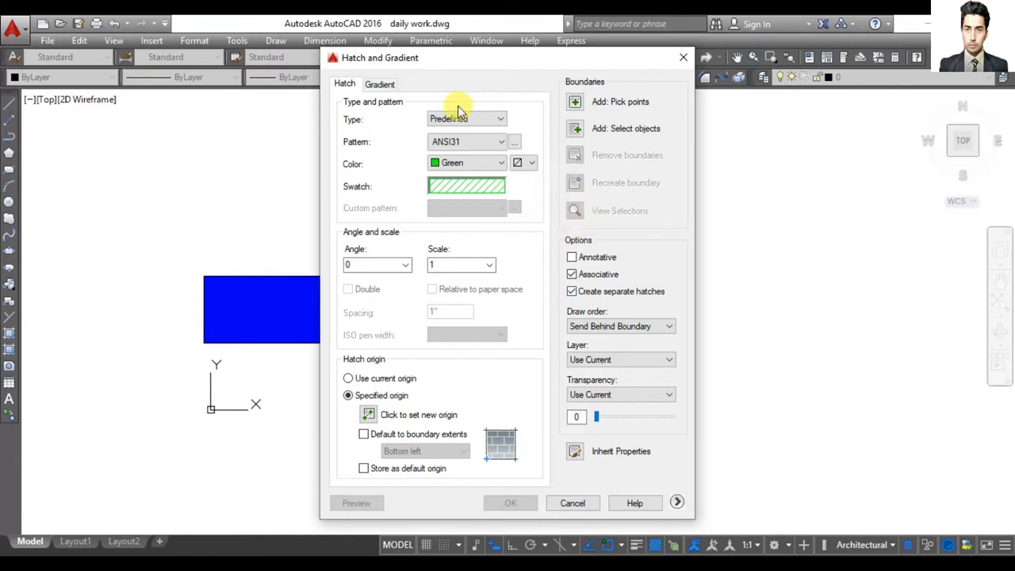
{"action": "left_click", "coordinate": [390, 85]}
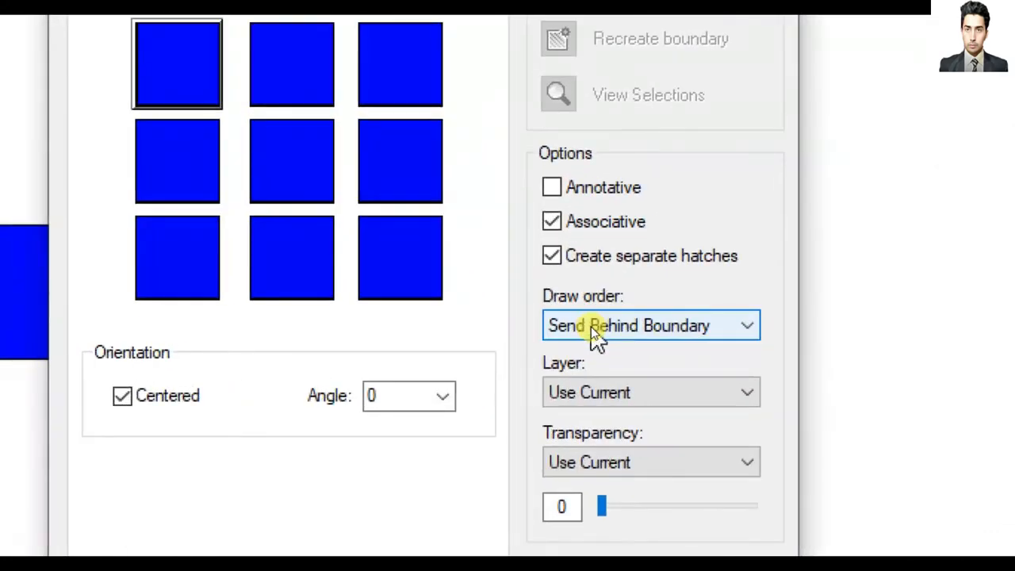
{"action": "left_click", "coordinate": [597, 333]}
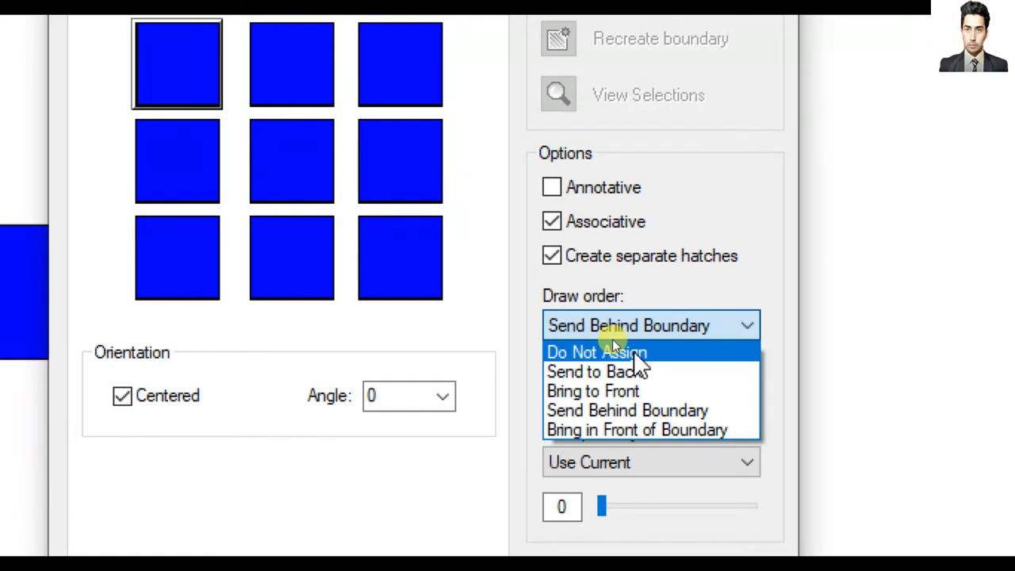
{"action": "left_click", "coordinate": [635, 354]}
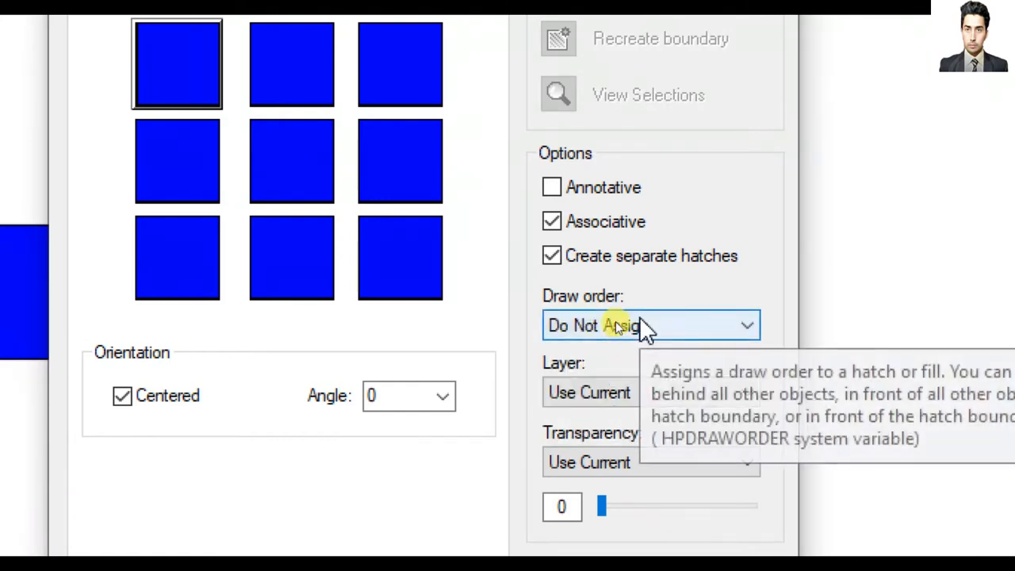
{"action": "left_click", "coordinate": [640, 325]}
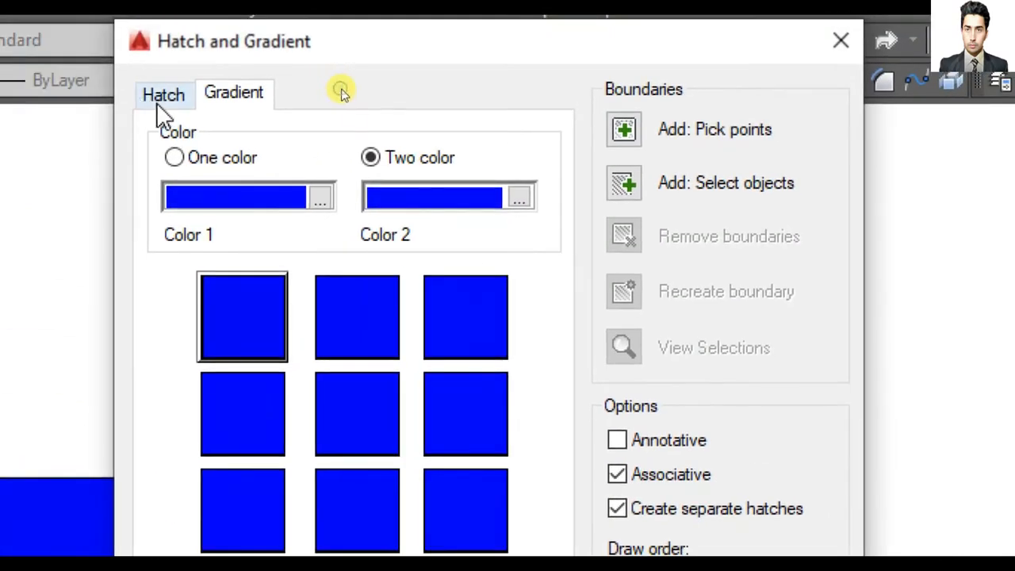
View the ANSI patterns available for a predefined hatch, then close the palette without choosing one
{"action": "left_click", "coordinate": [158, 98]}
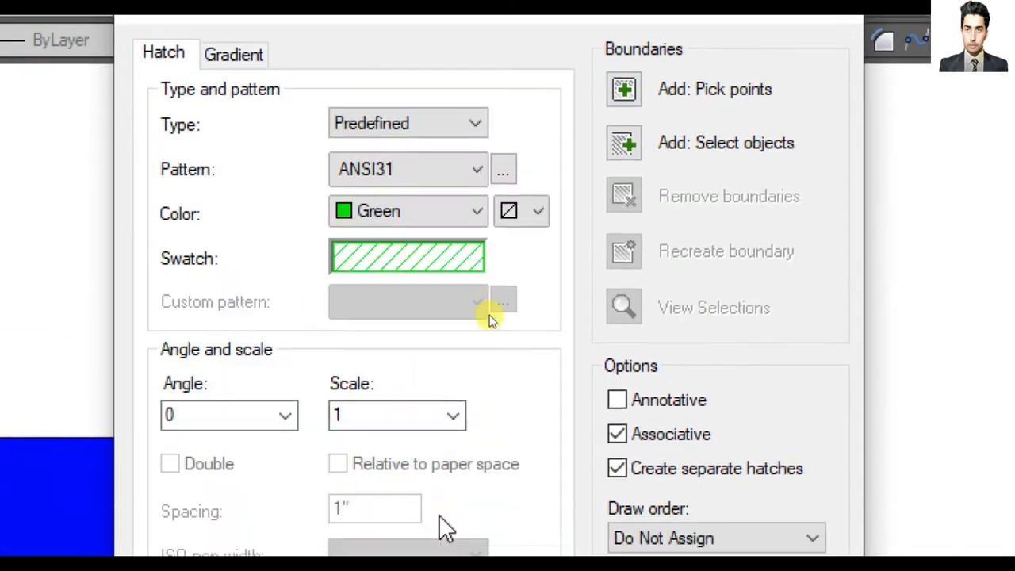
{"action": "left_click", "coordinate": [397, 266]}
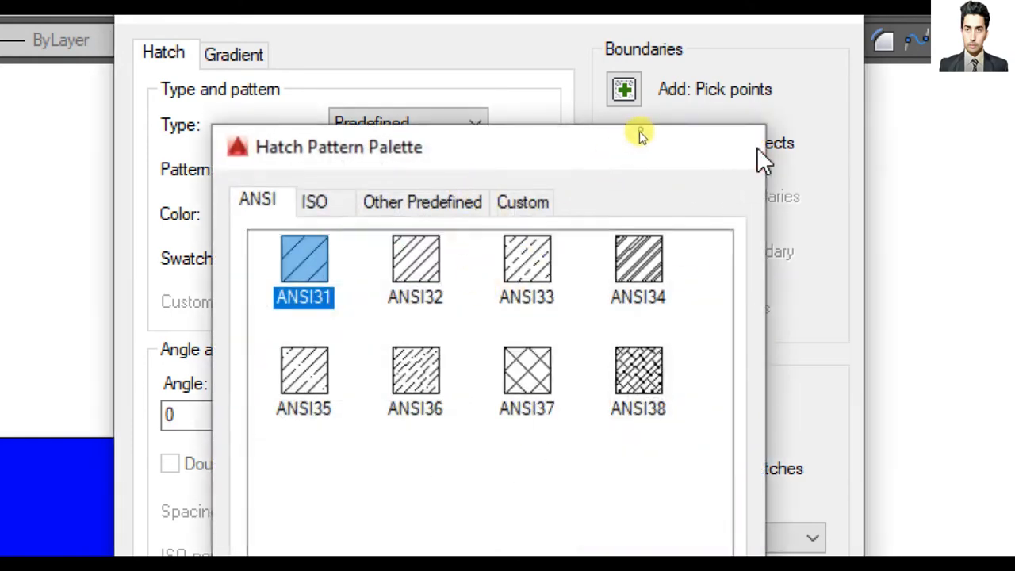
{"action": "left_click", "coordinate": [753, 147]}
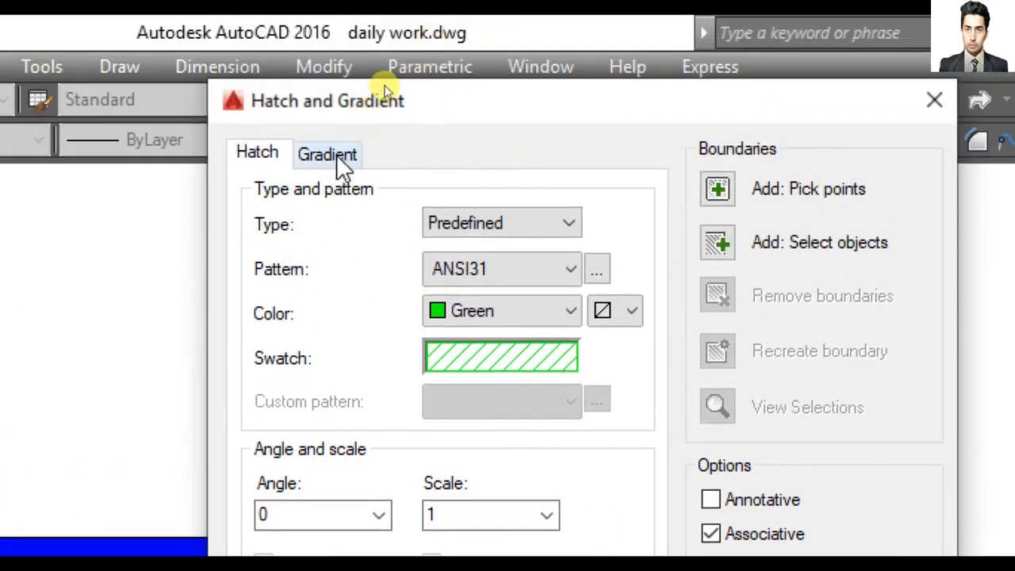
Return to the gradient settings and set the hatch's draw order to Send to Back
{"action": "left_click", "coordinate": [340, 153]}
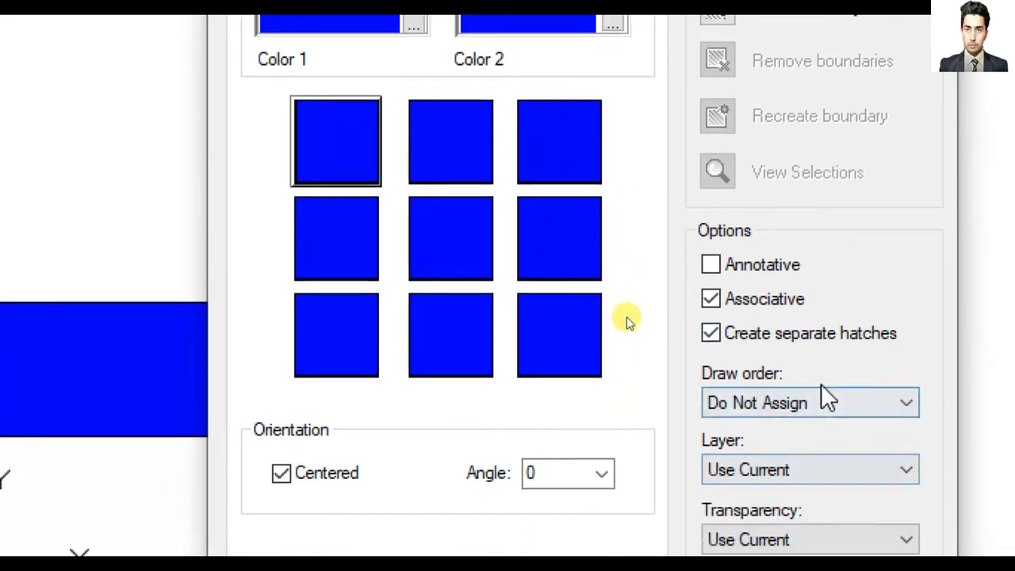
{"action": "left_click", "coordinate": [825, 398]}
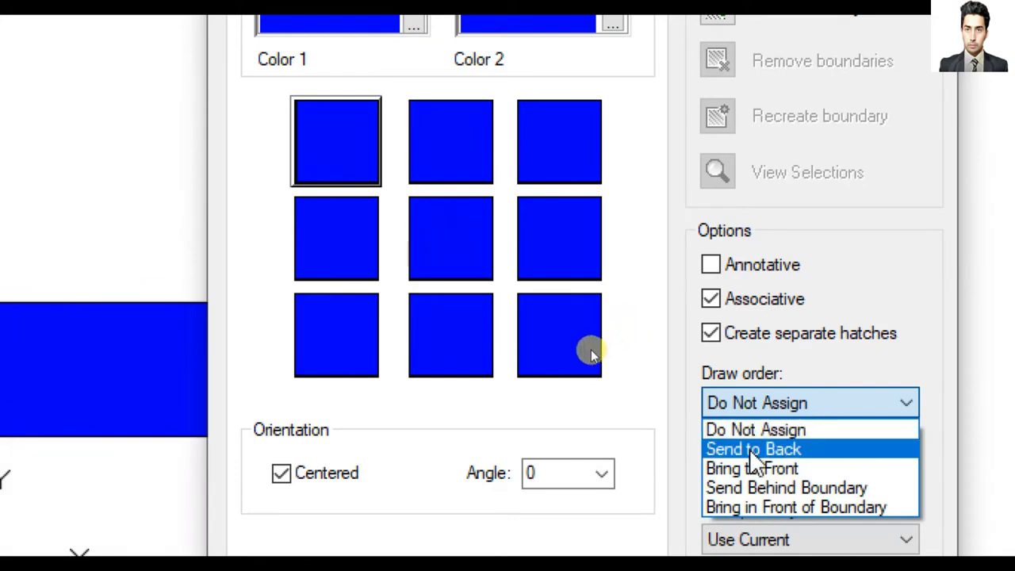
{"action": "left_click", "coordinate": [750, 449]}
{"action": "scroll", "coordinate": [725, 468], "scroll_direction": "down", "scroll_amount": 2}
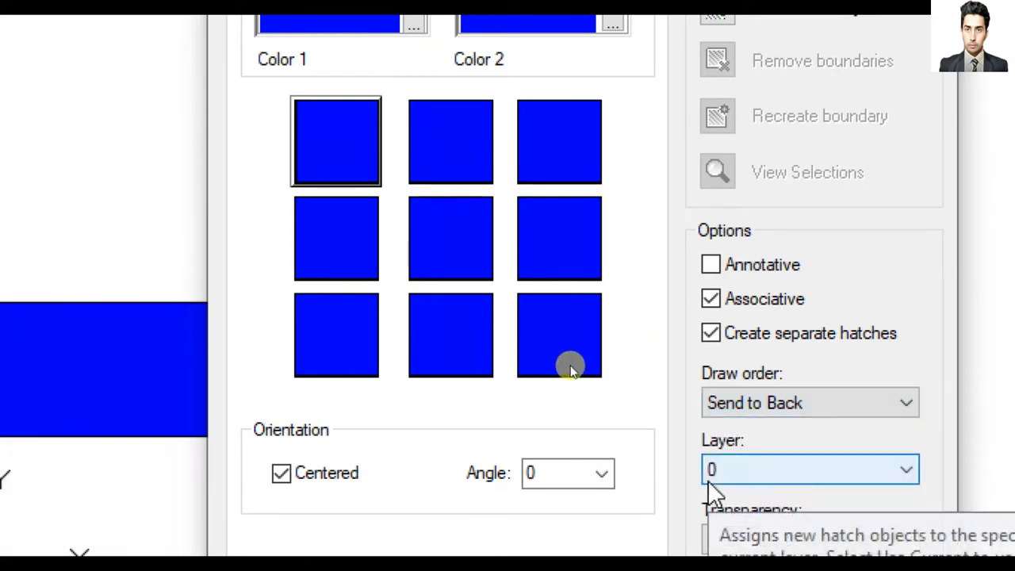
{"action": "scroll", "coordinate": [709, 482], "scroll_direction": "up", "scroll_amount": 2}
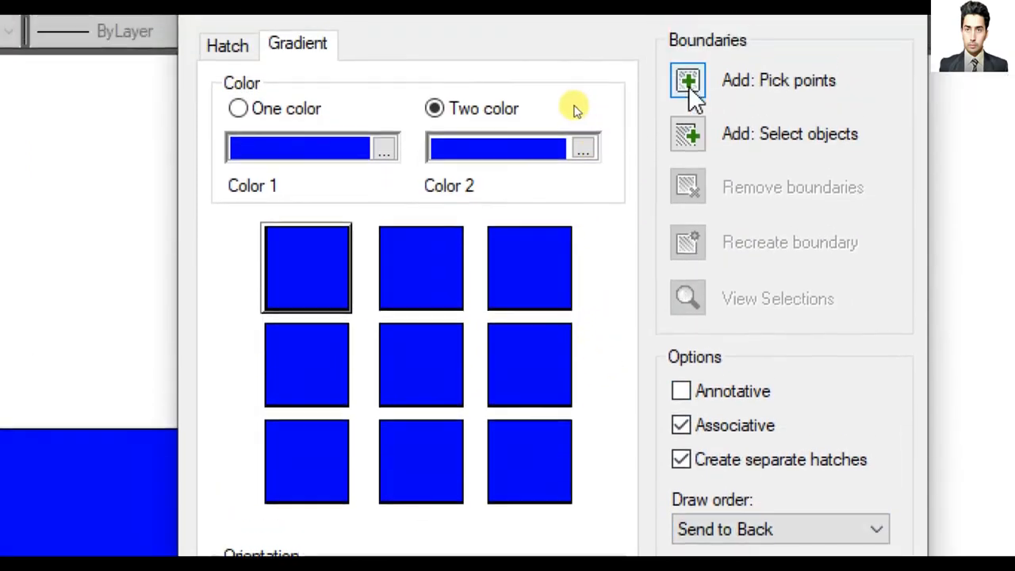
Select boundary objects for the two-color blue gradient hatch, then discard the hatch
{"action": "left_click", "coordinate": [688, 136]}
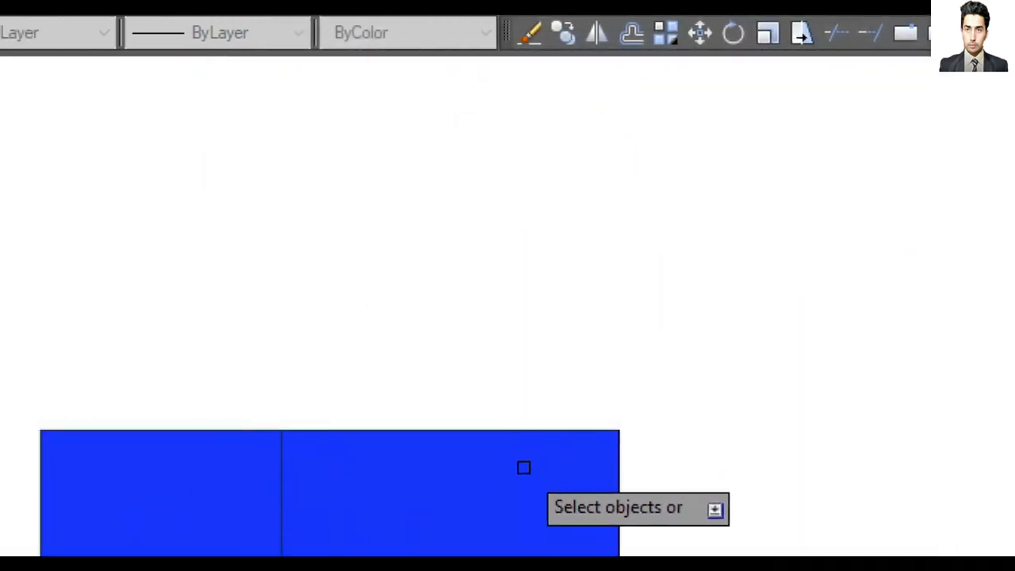
{"action": "key", "text": "Return"}
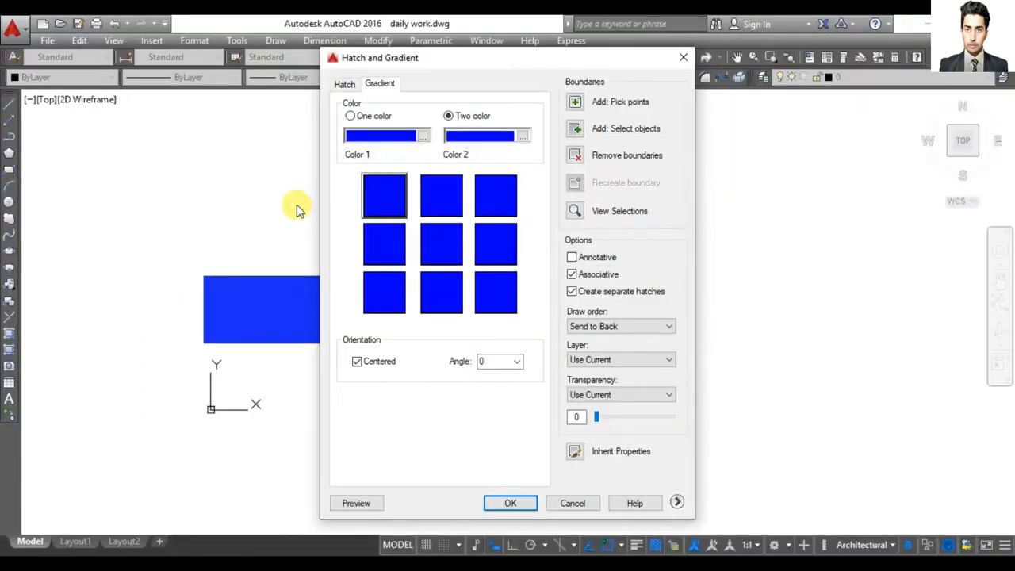
{"action": "left_click", "coordinate": [683, 57]}
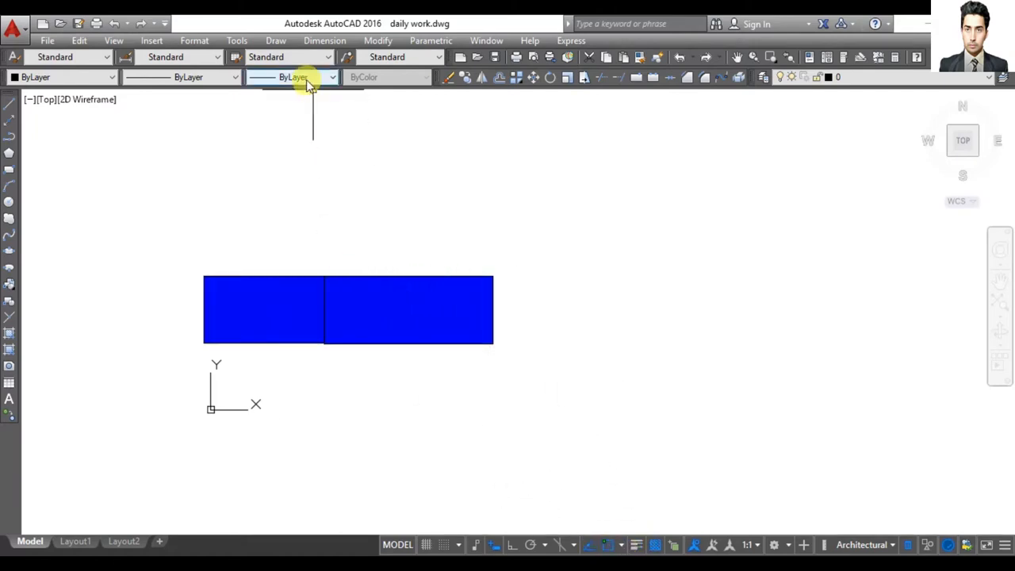
{"action": "left_click", "coordinate": [279, 41]}
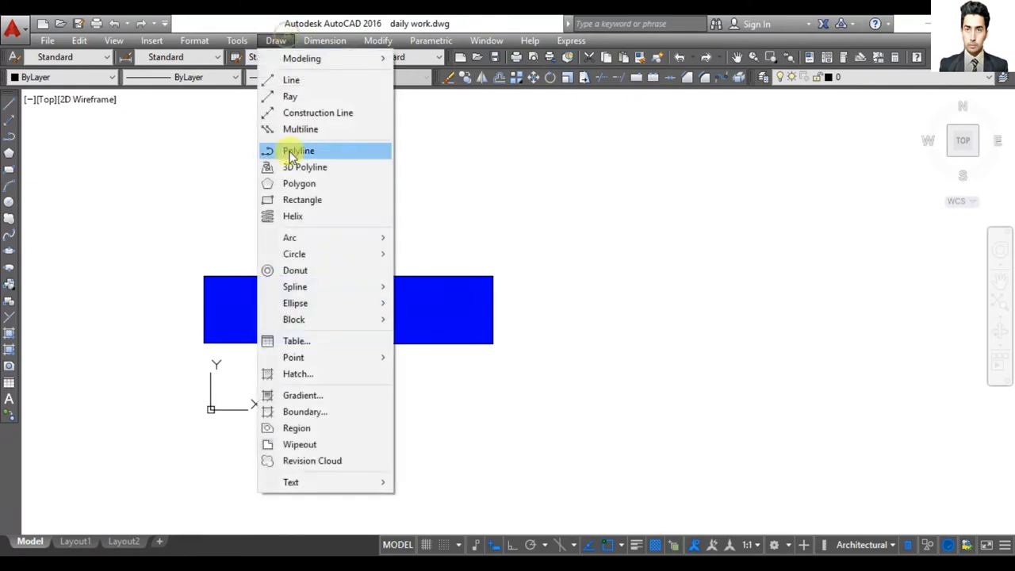
{"action": "left_click", "coordinate": [291, 395]}
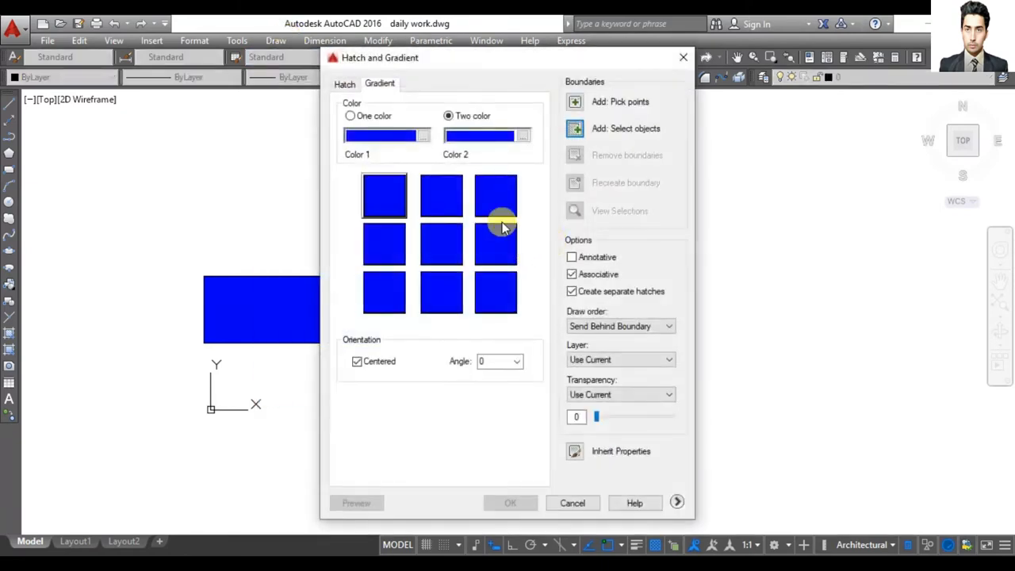
{"action": "left_click", "coordinate": [684, 58]}
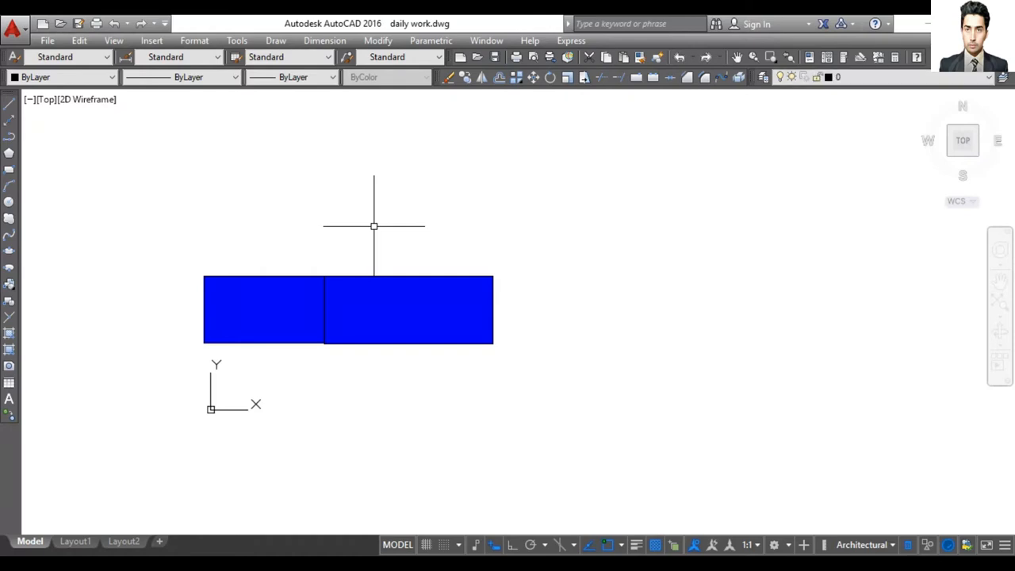
Undo the blue fill of both rectangles and start a one-color gradient hatch with a round blue center fading outward
{"action": "key", "text": "ctrl+z"}
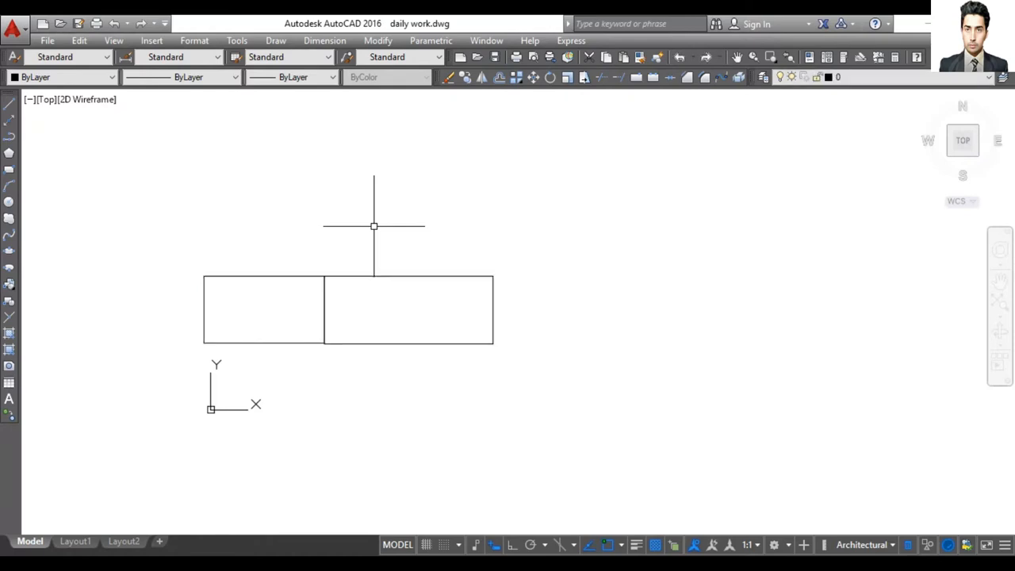
{"action": "type", "text": "H"}
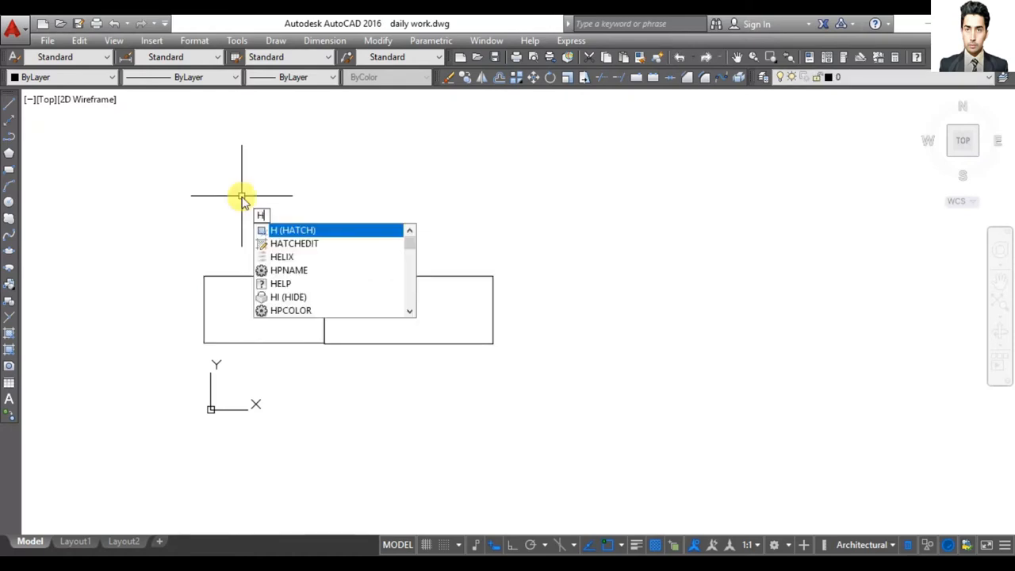
{"action": "left_click", "coordinate": [310, 229]}
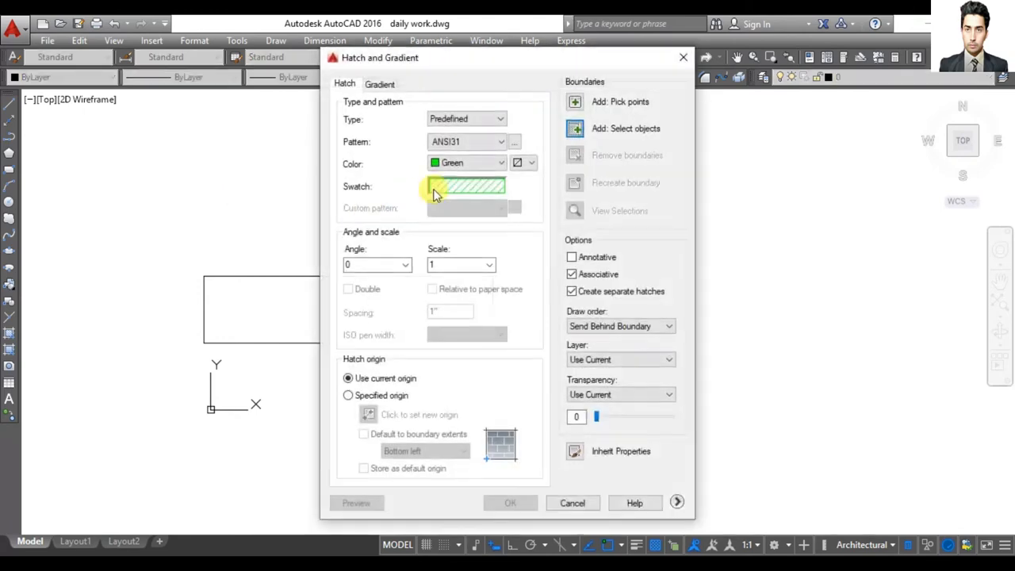
{"action": "left_click", "coordinate": [372, 84]}
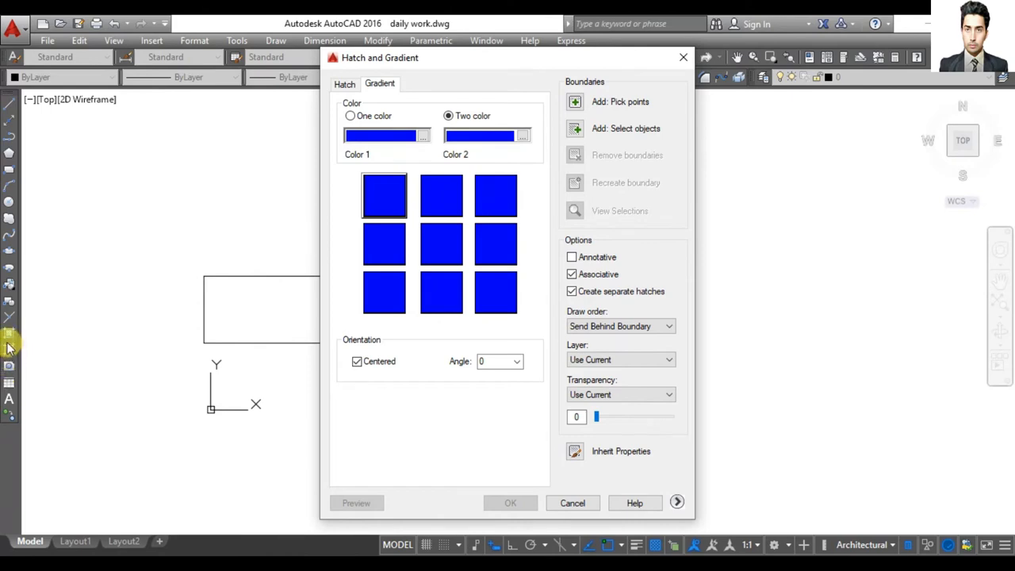
{"action": "left_click", "coordinate": [351, 116]}
{"action": "left_click", "coordinate": [387, 288]}
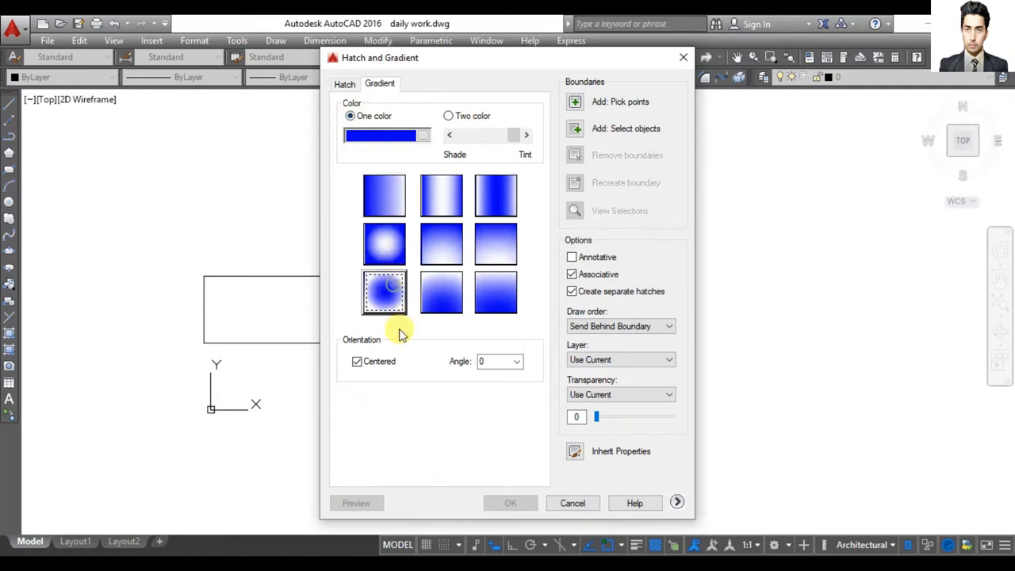
Apply the one-color blue gradient to the narrower rectangle, selecting it as the boundary object
{"action": "left_click", "coordinate": [580, 130]}
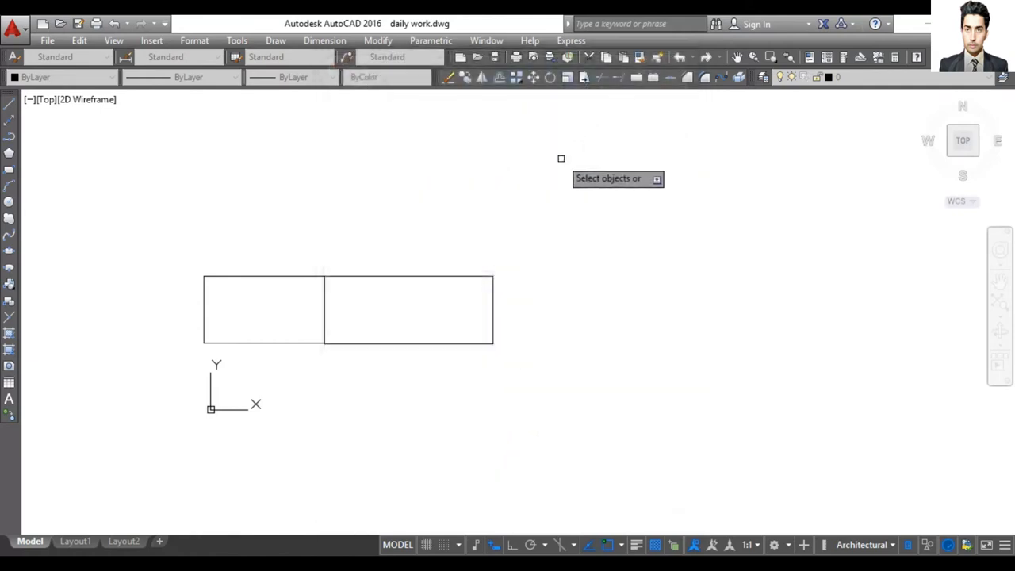
{"action": "left_click", "coordinate": [262, 276]}
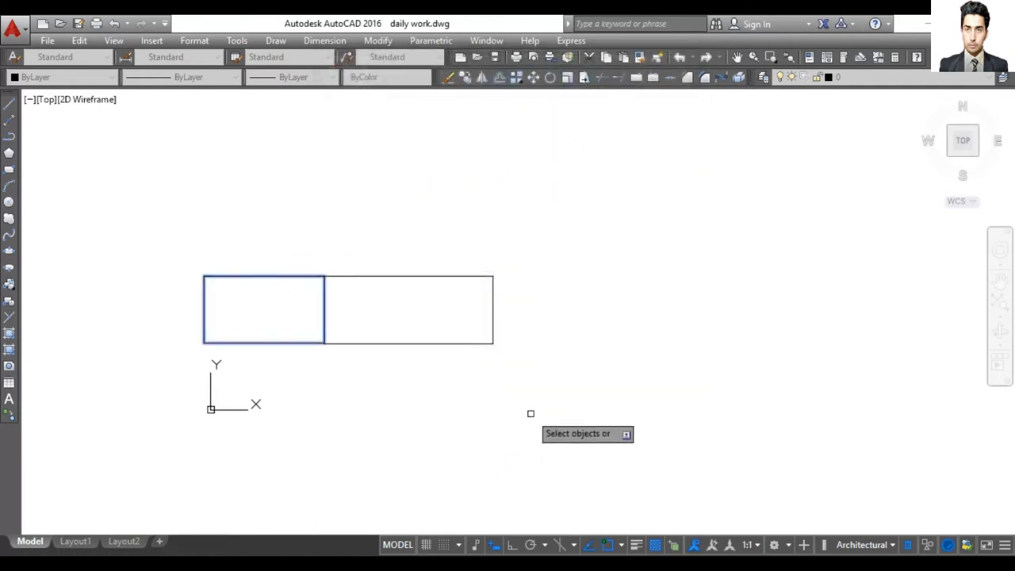
{"action": "key", "text": "Return"}
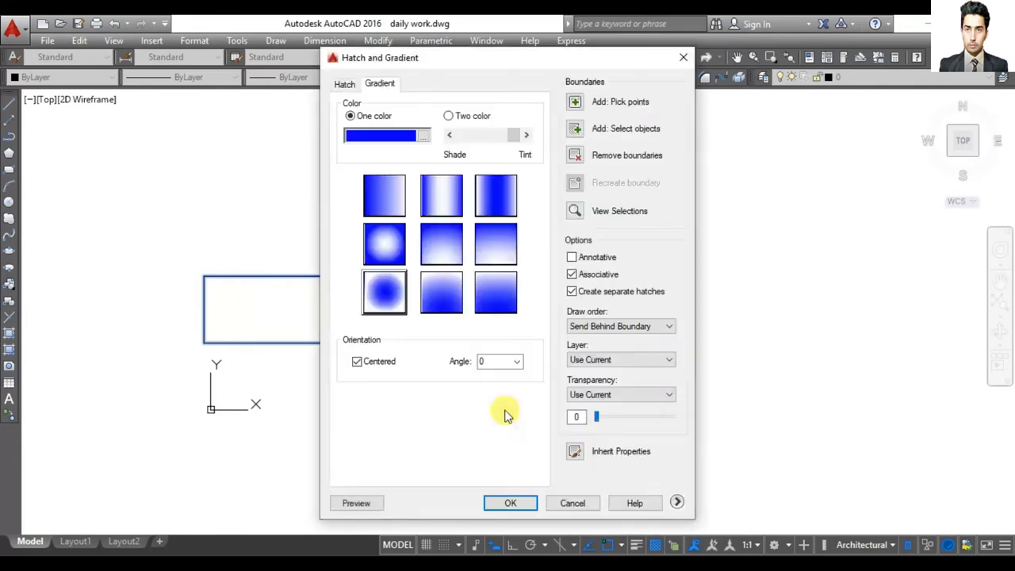
{"action": "left_click", "coordinate": [508, 505]}
{"action": "left_click", "coordinate": [389, 310]}
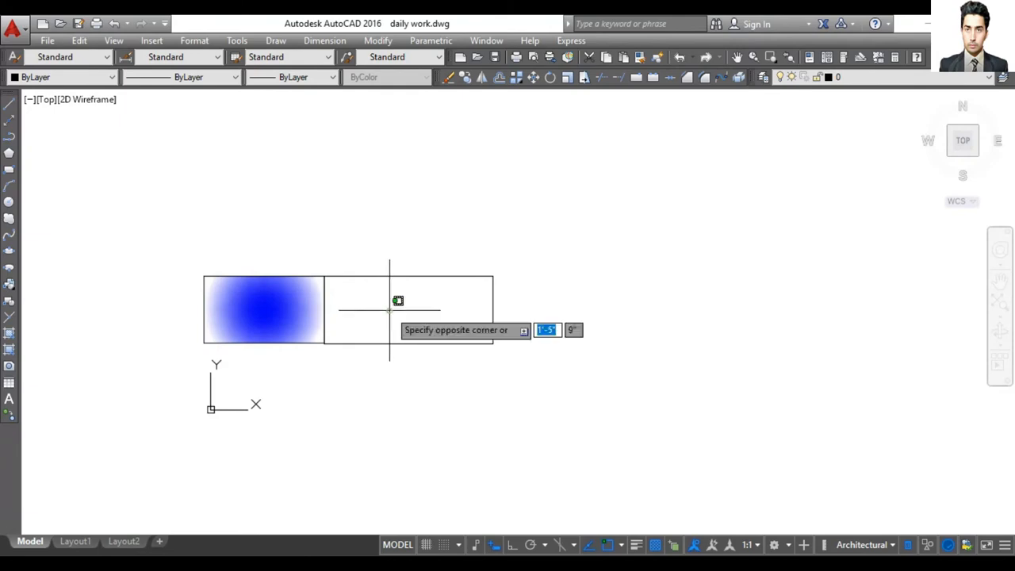
{"action": "left_click", "coordinate": [460, 319]}
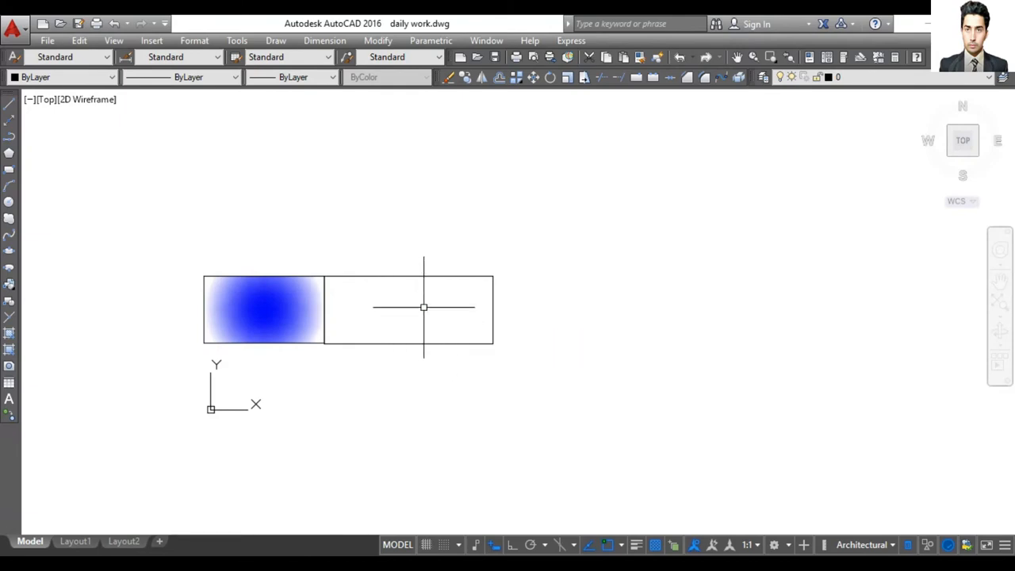
Start another hatch with a two-color gradient, setting Color 1 to index color 230 and Color 2 to index color 50
{"action": "key", "text": "Return"}
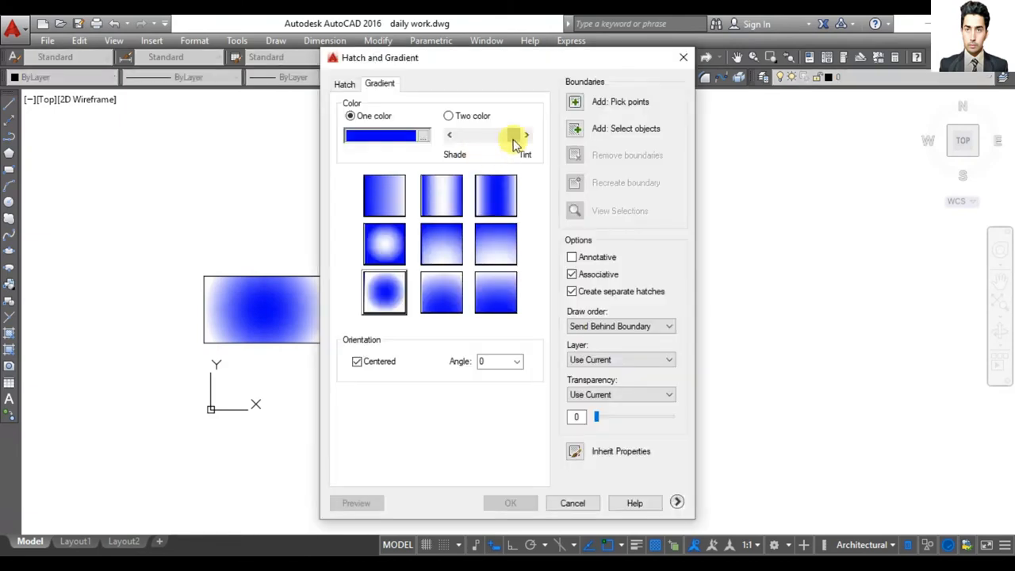
{"action": "left_click", "coordinate": [449, 116]}
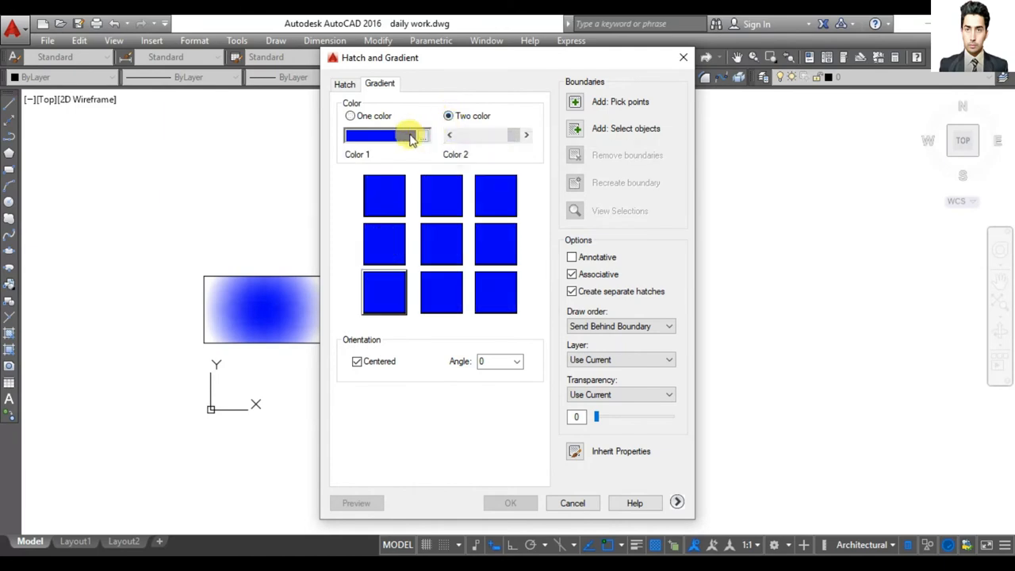
{"action": "left_click", "coordinate": [423, 136]}
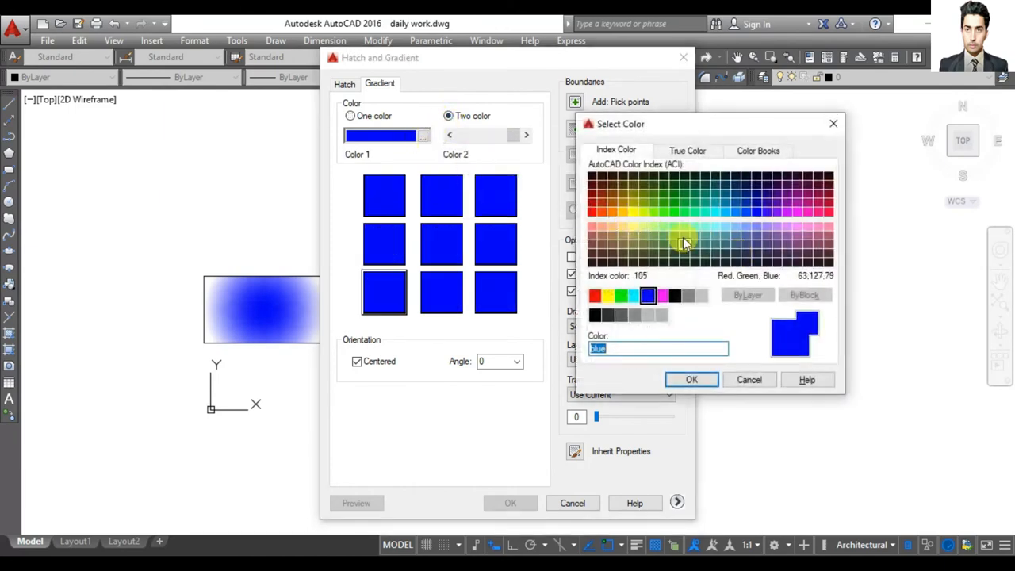
{"action": "left_click", "coordinate": [825, 214]}
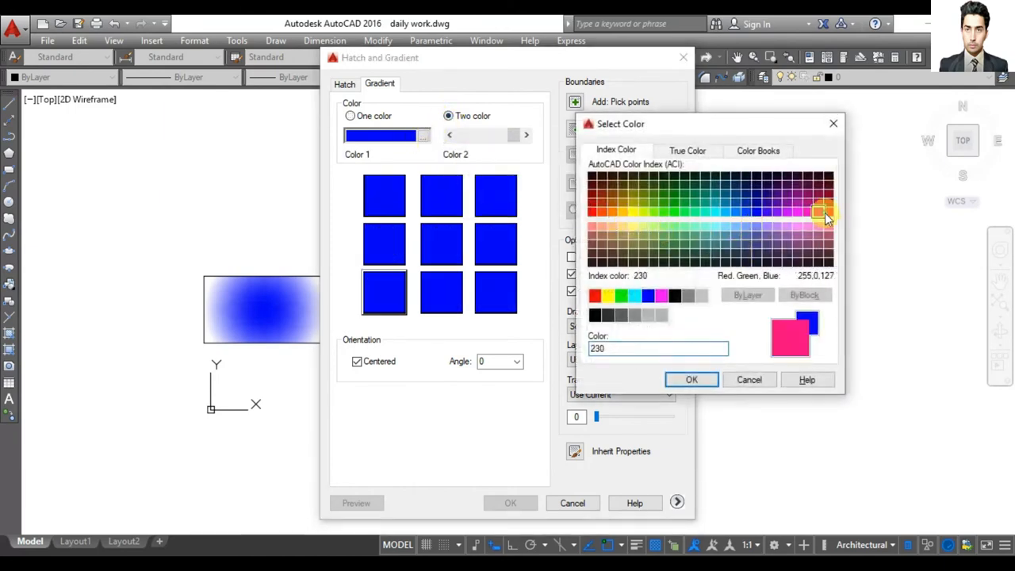
{"action": "left_click", "coordinate": [710, 379]}
{"action": "left_click", "coordinate": [522, 137]}
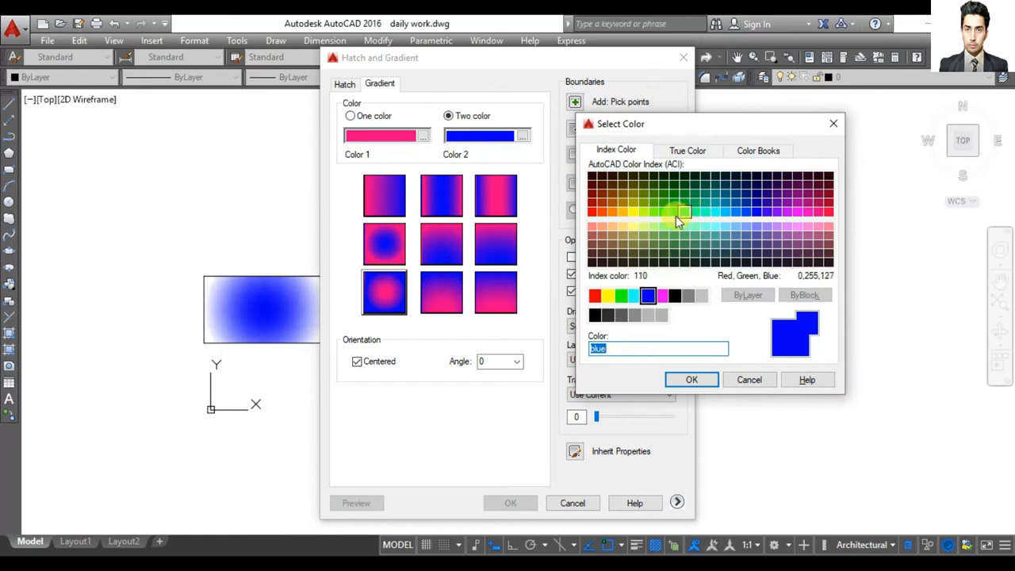
{"action": "left_click", "coordinate": [635, 212]}
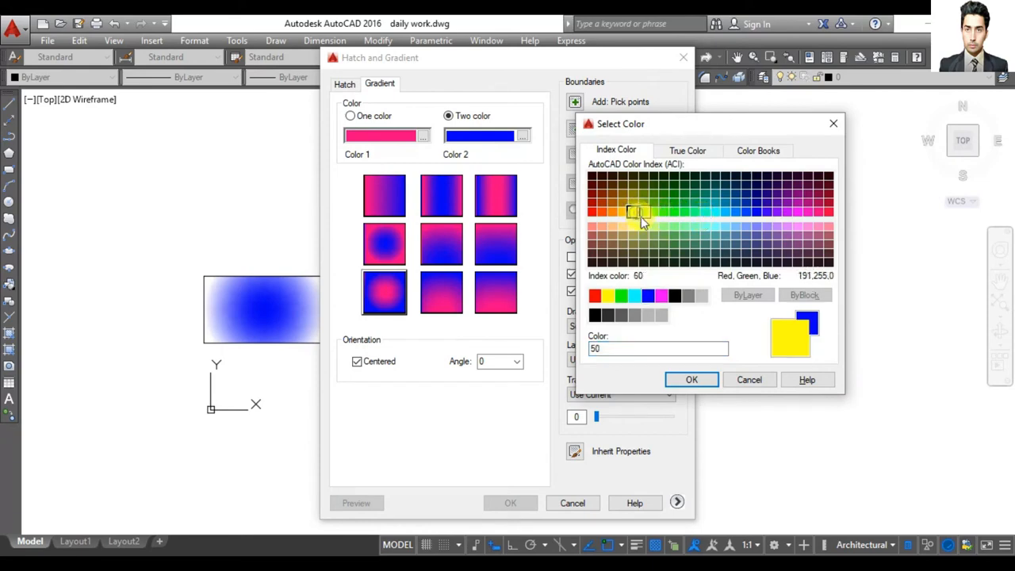
{"action": "left_click", "coordinate": [688, 379]}
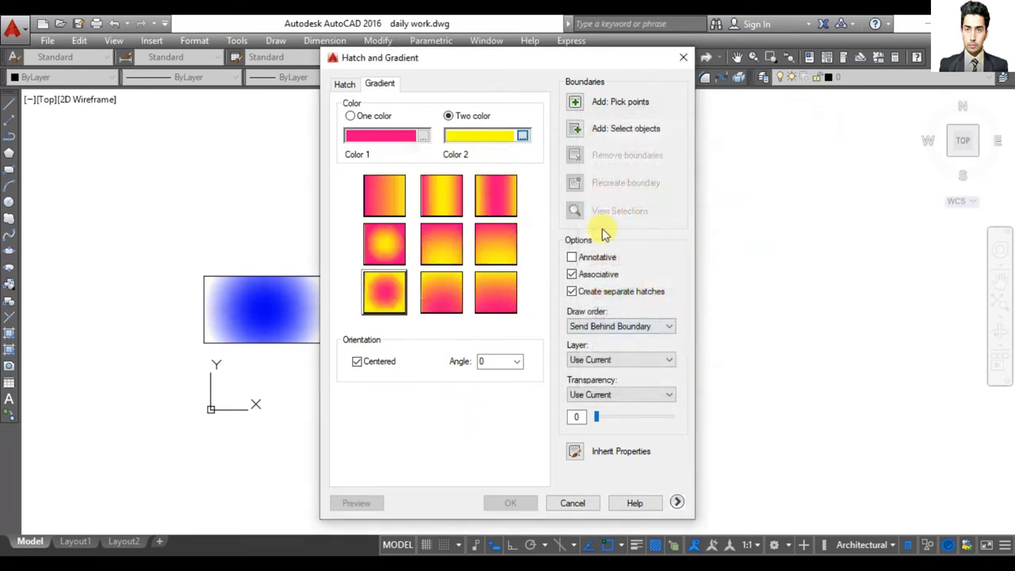
Apply the two-color gradient hatch to the wider rectangle as boundary object and select both rectangles' gradient hatches
{"action": "left_click", "coordinate": [575, 128]}
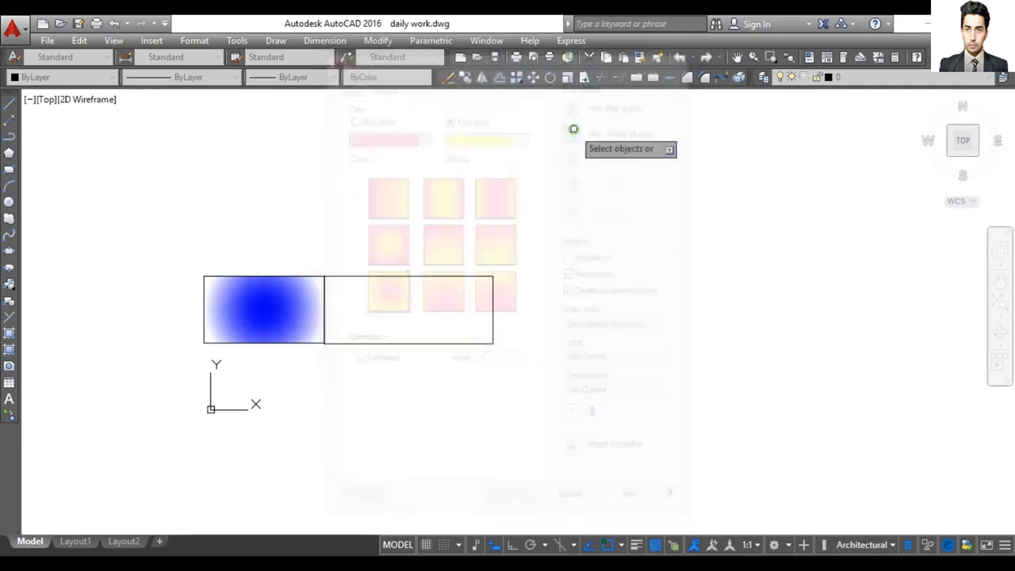
{"action": "left_click", "coordinate": [441, 277]}
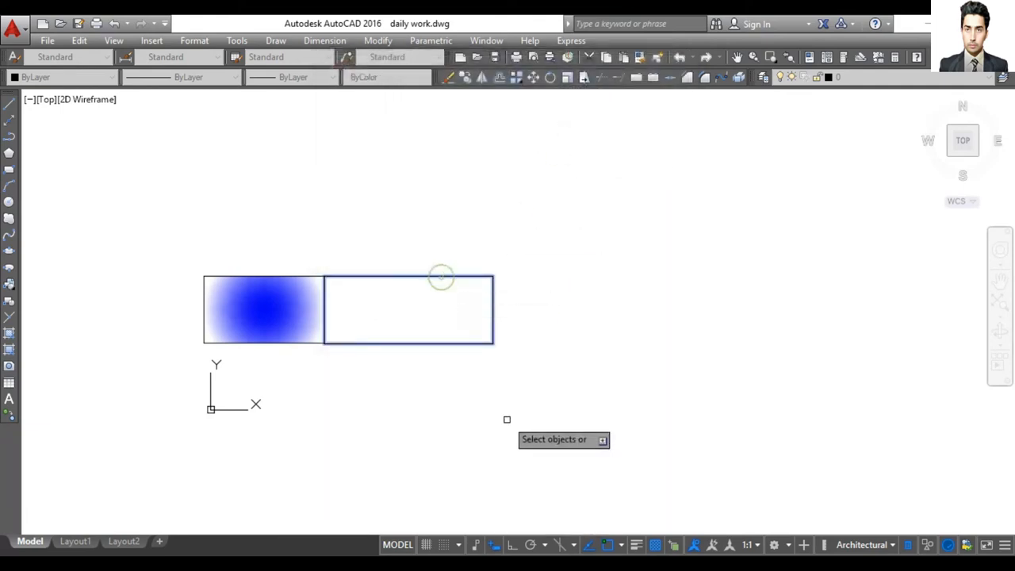
{"action": "key", "text": "Return"}
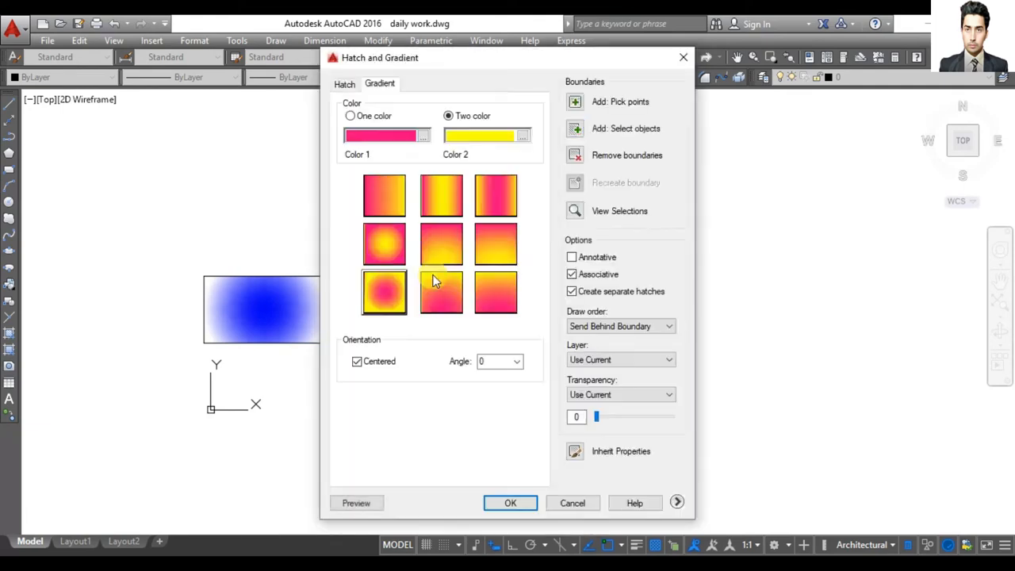
{"action": "left_click", "coordinate": [511, 505]}
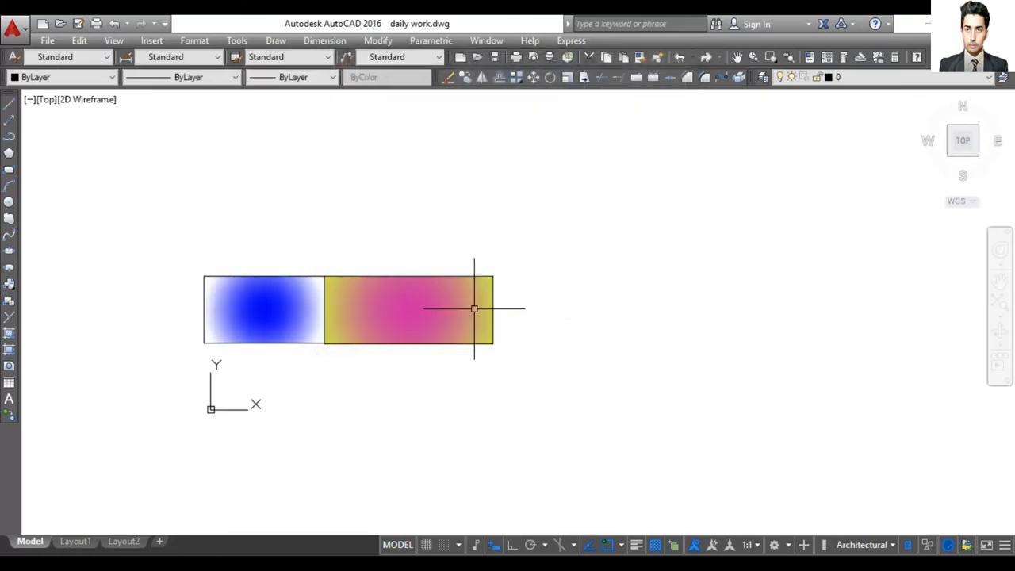
{"action": "left_click", "coordinate": [376, 317]}
{"action": "left_click", "coordinate": [289, 311]}
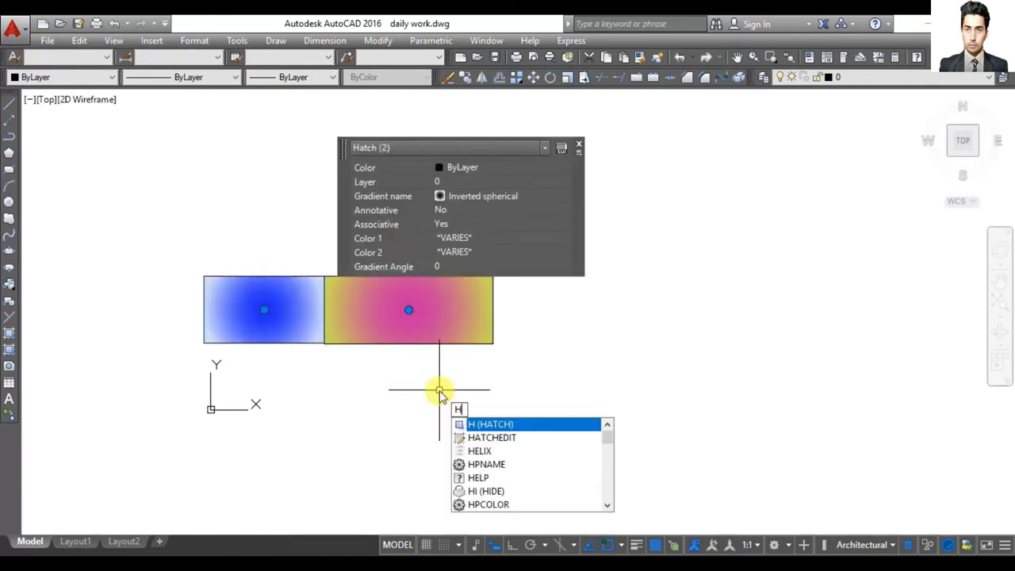
Start another hatch with draw order Send to Back and separate hatches turned off, then discard it
{"action": "key", "text": "Return"}
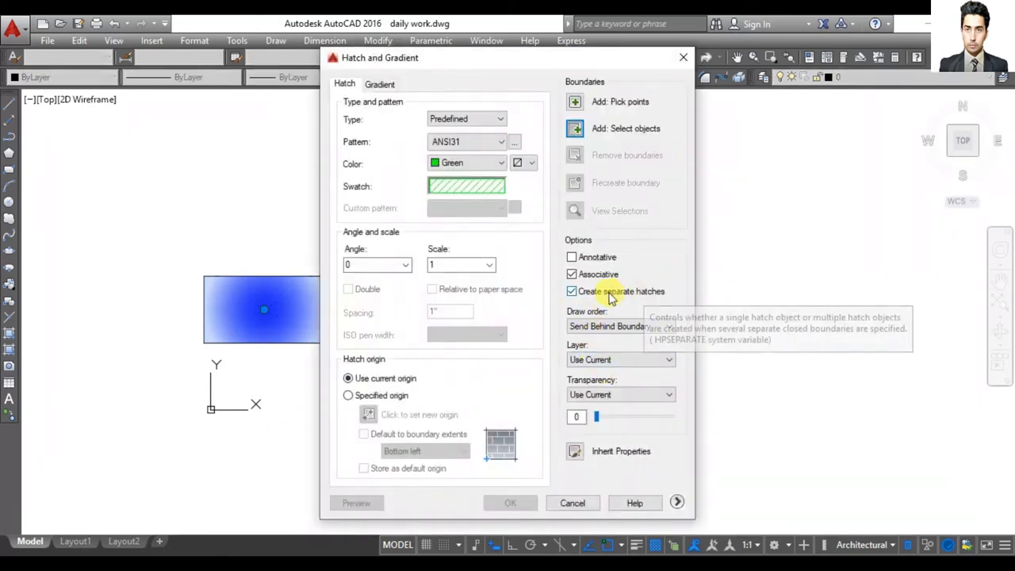
{"action": "left_click", "coordinate": [578, 329]}
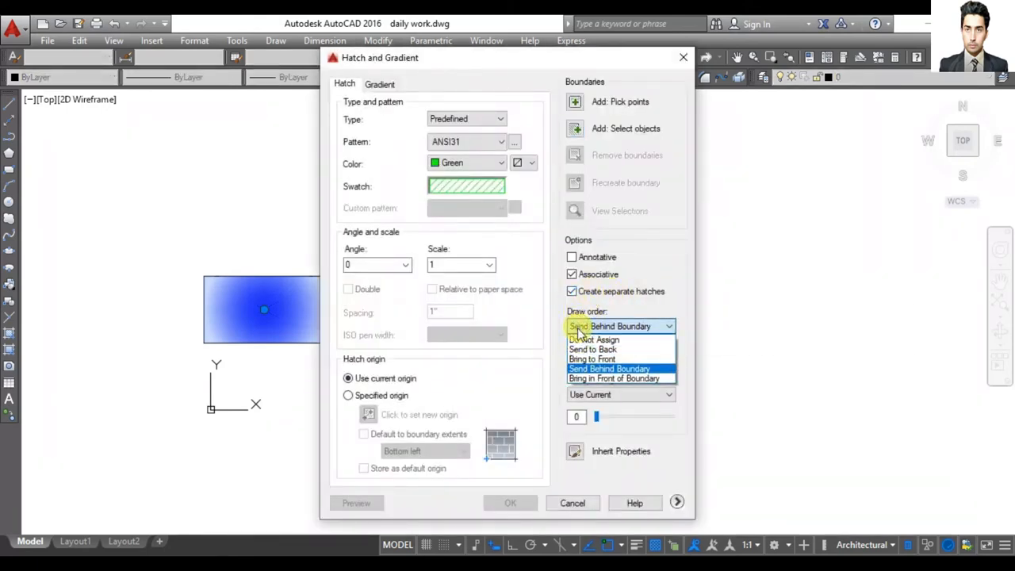
{"action": "left_click", "coordinate": [592, 349]}
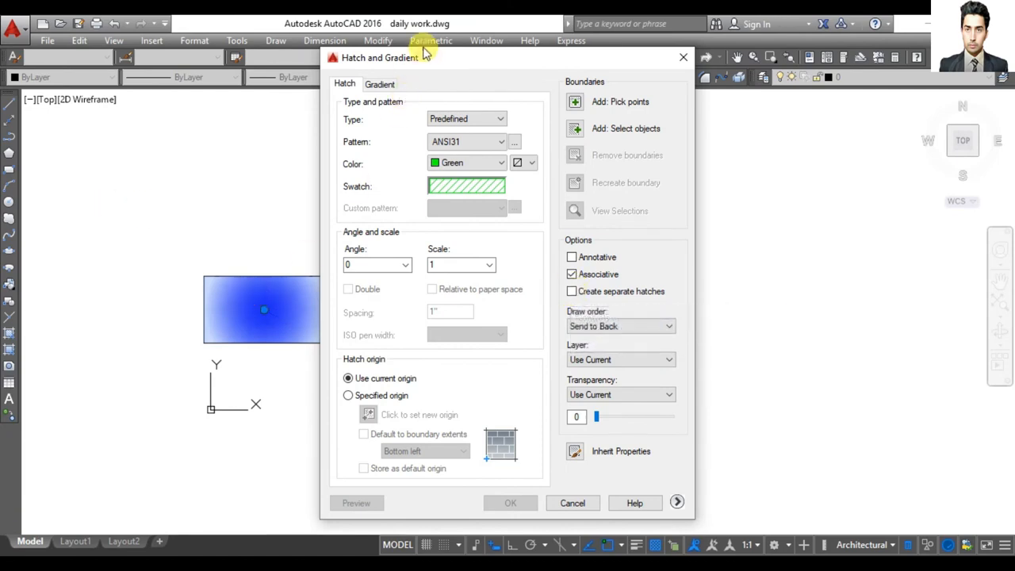
{"action": "left_click_drag", "start_coordinate": [429, 55], "coordinate": [662, 98]}
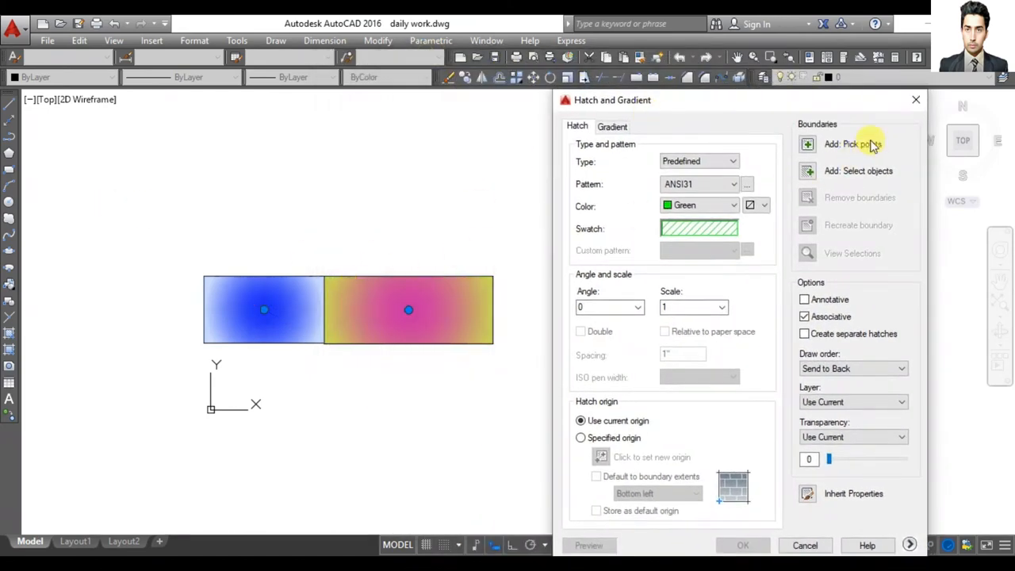
{"action": "left_click", "coordinate": [923, 104]}
Select the pink-yellow and blue gradient hatches one at a time to check that they are separate objects
{"action": "left_click", "coordinate": [352, 297]}
{"action": "left_click", "coordinate": [337, 300]}
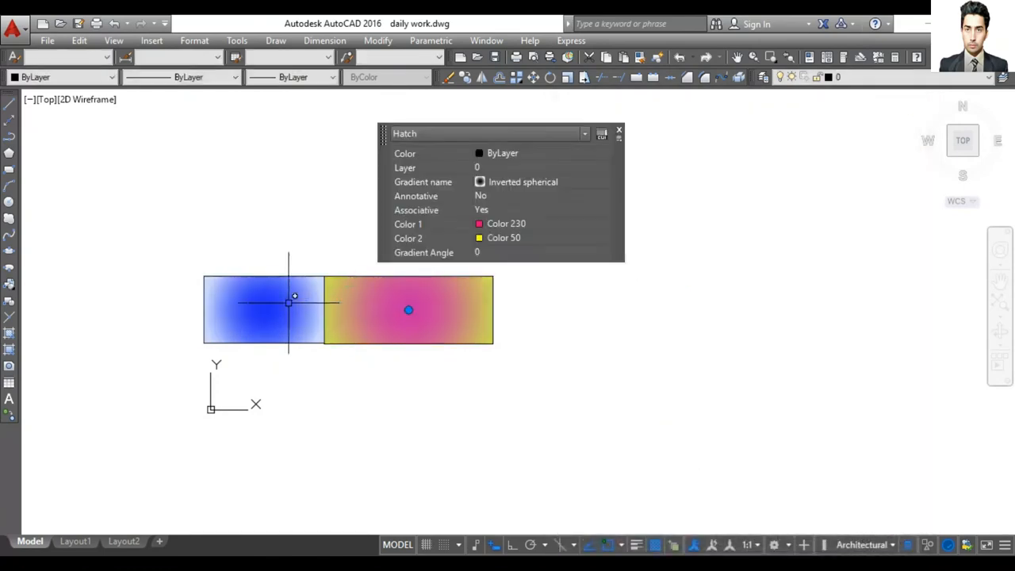
{"action": "left_click", "coordinate": [287, 301]}
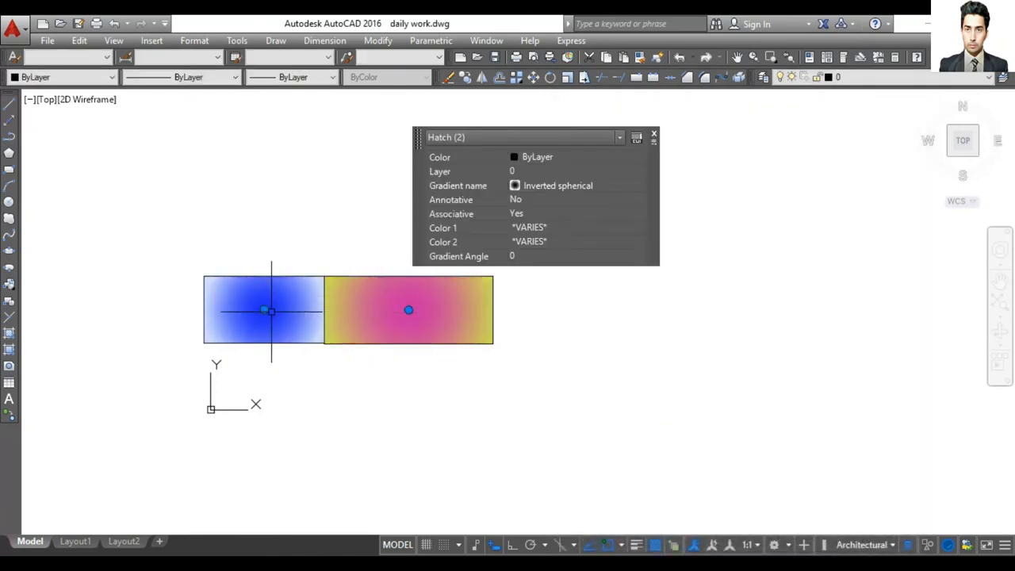
{"action": "left_click", "coordinate": [406, 307]}
{"action": "left_click", "coordinate": [270, 306]}
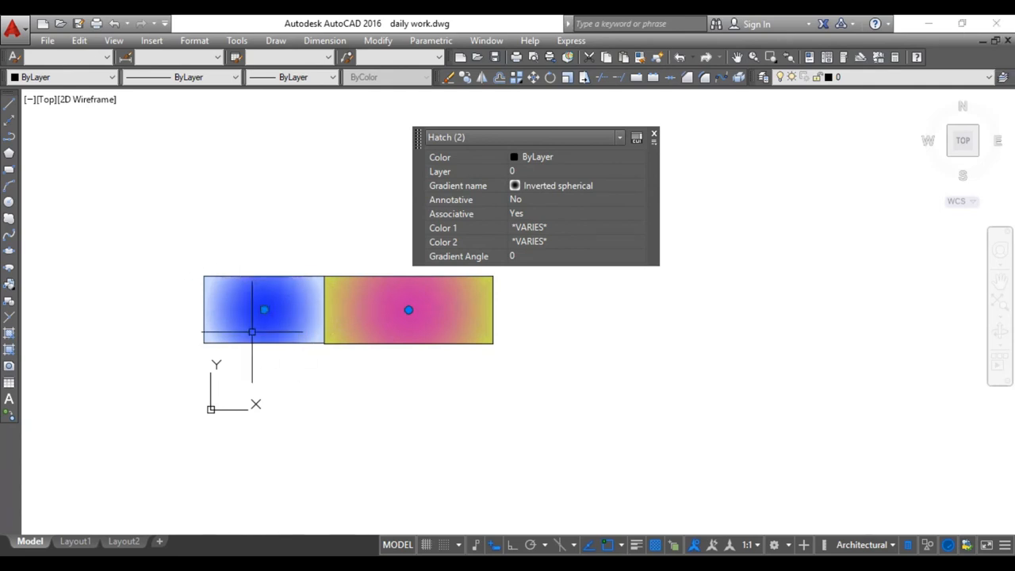
Start another hatch and bring up its gradient fill settings
{"action": "mouse_move", "coordinate": [289, 315]}
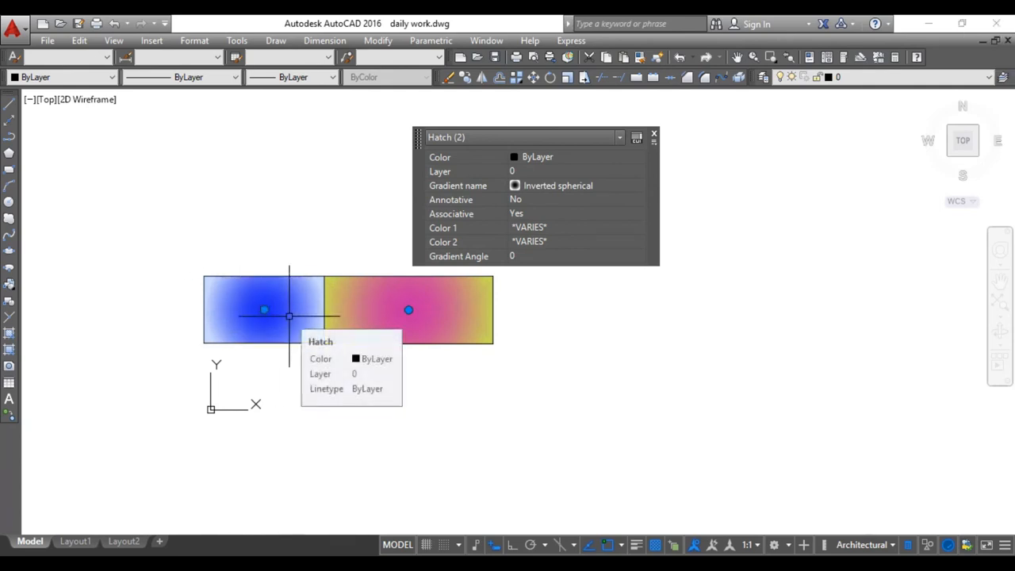
{"action": "type", "text": "h"}
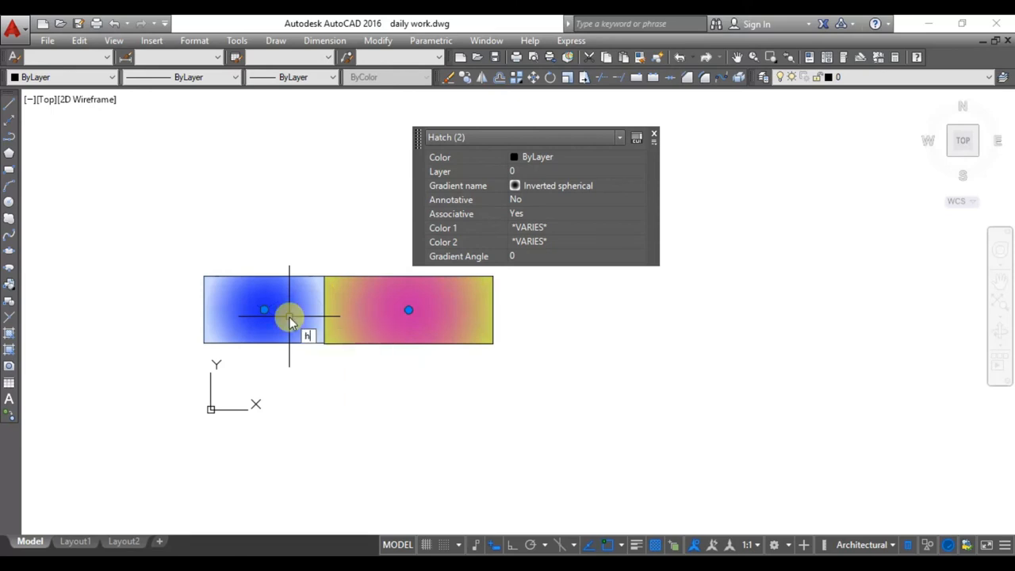
{"action": "left_click", "coordinate": [381, 352]}
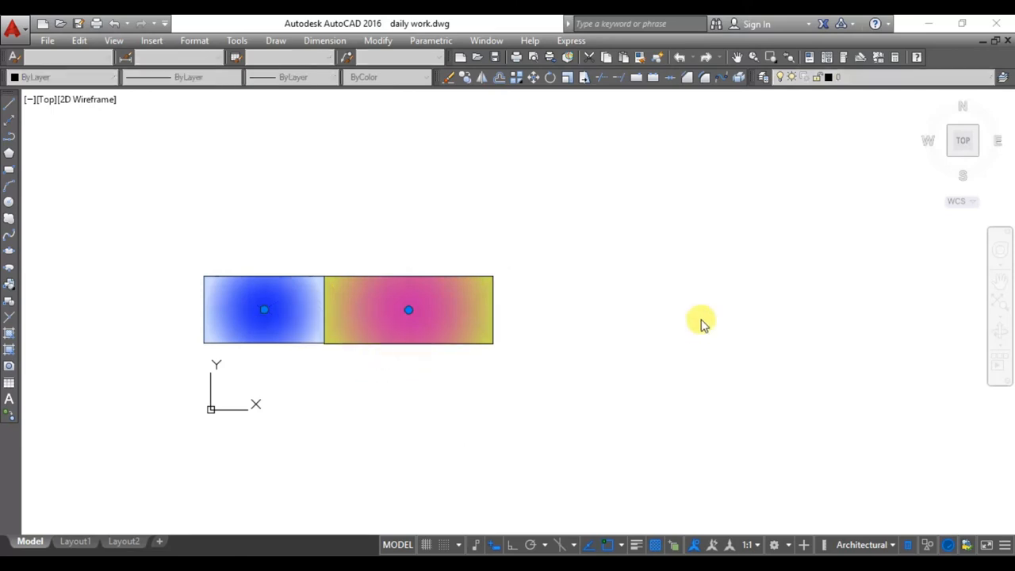
{"action": "left_click", "coordinate": [380, 84]}
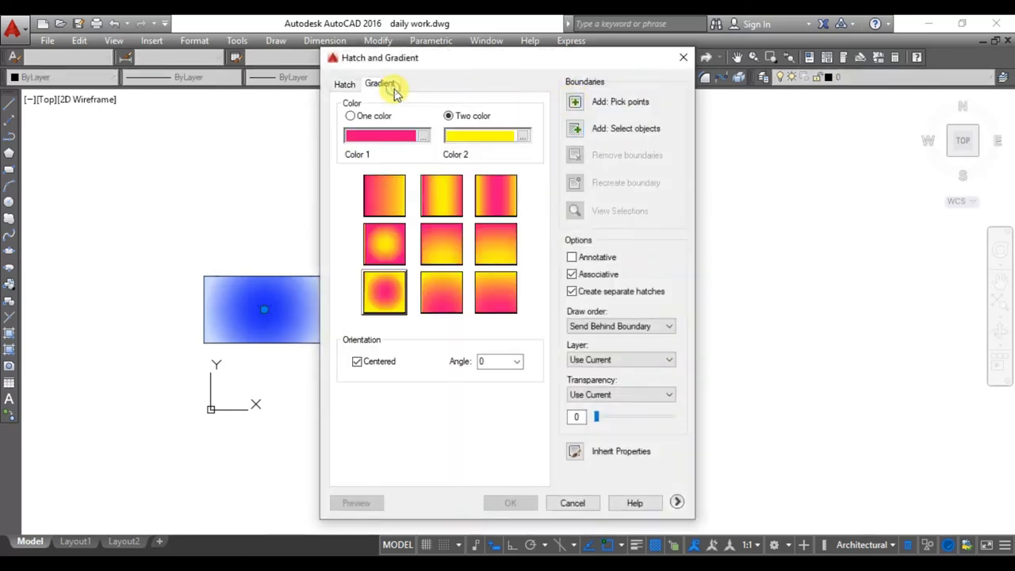